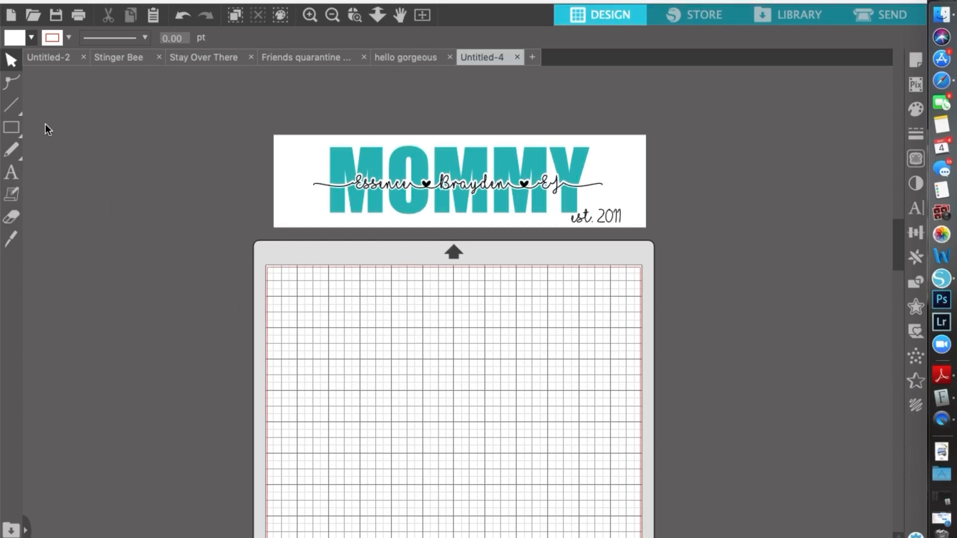
Draw a white-filled rectangle about 10.6 by 3.0 in across the upper part of the mat
click(30, 38)
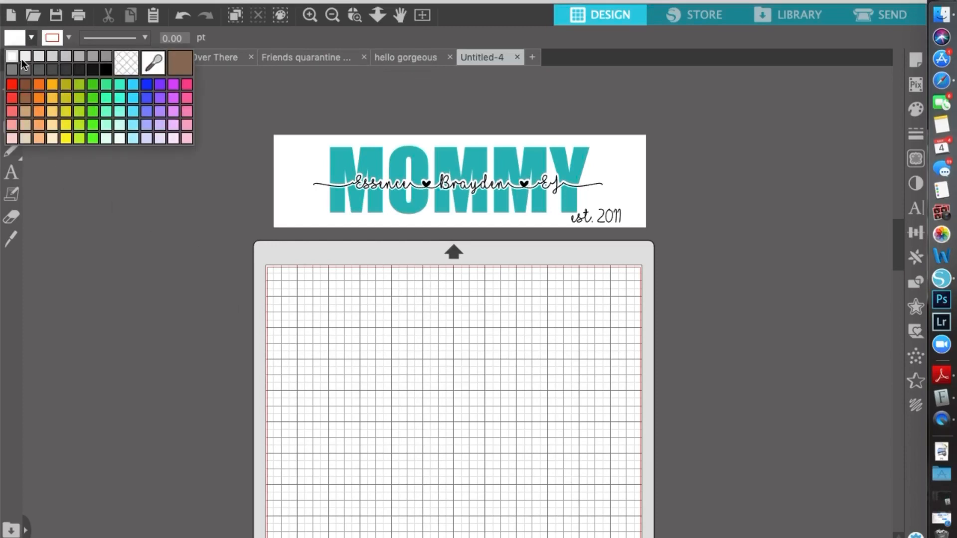
click(13, 60)
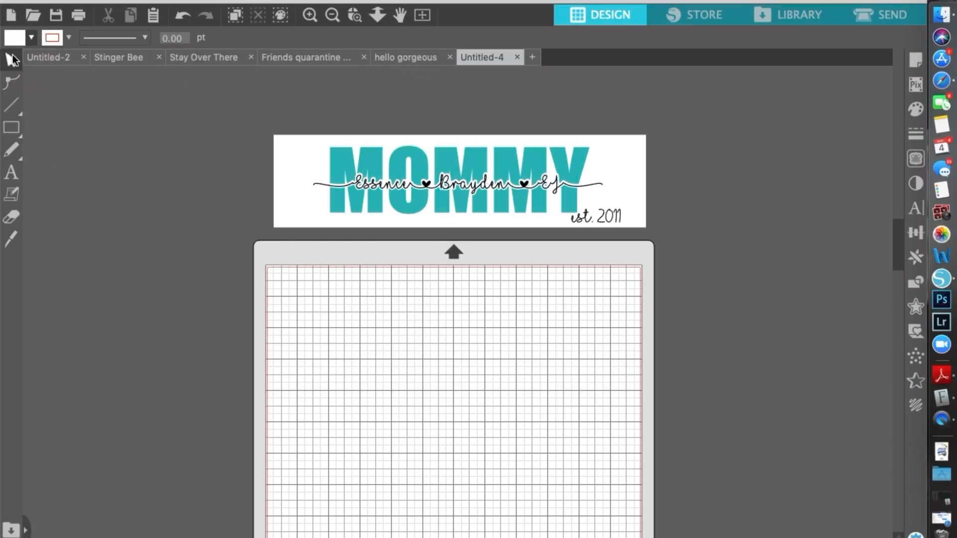
click(14, 131)
drag(293, 311, 624, 406)
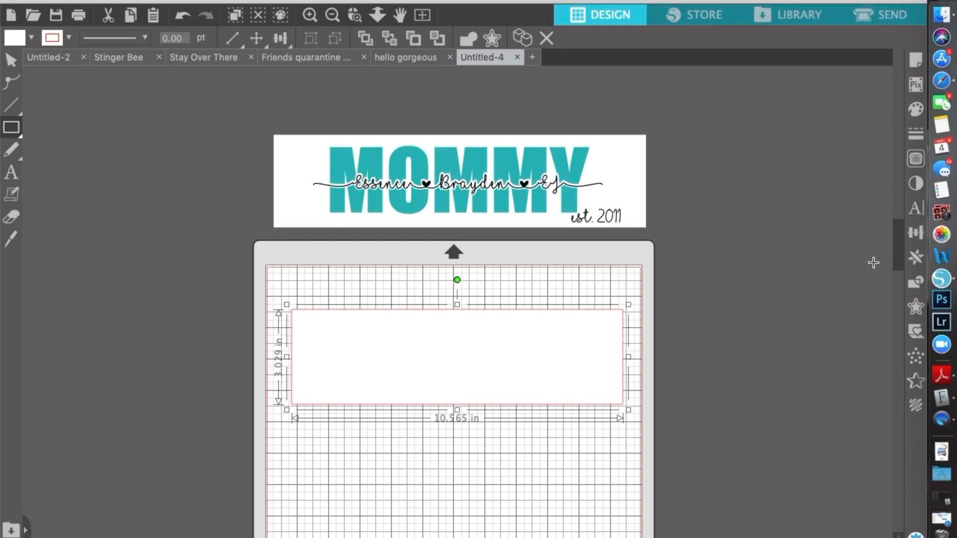
Set the rectangle's dimensions to 12 in wide and 3 in high
click(916, 234)
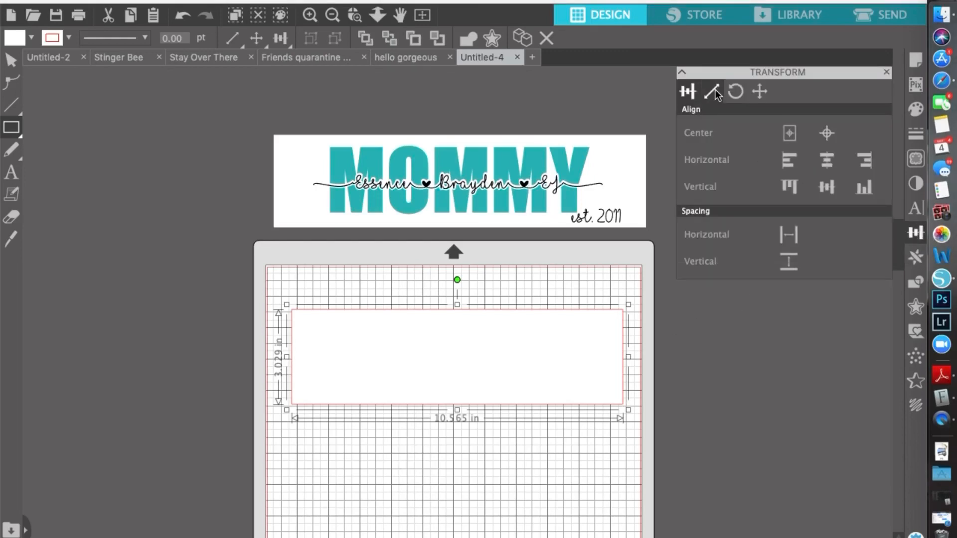
click(712, 93)
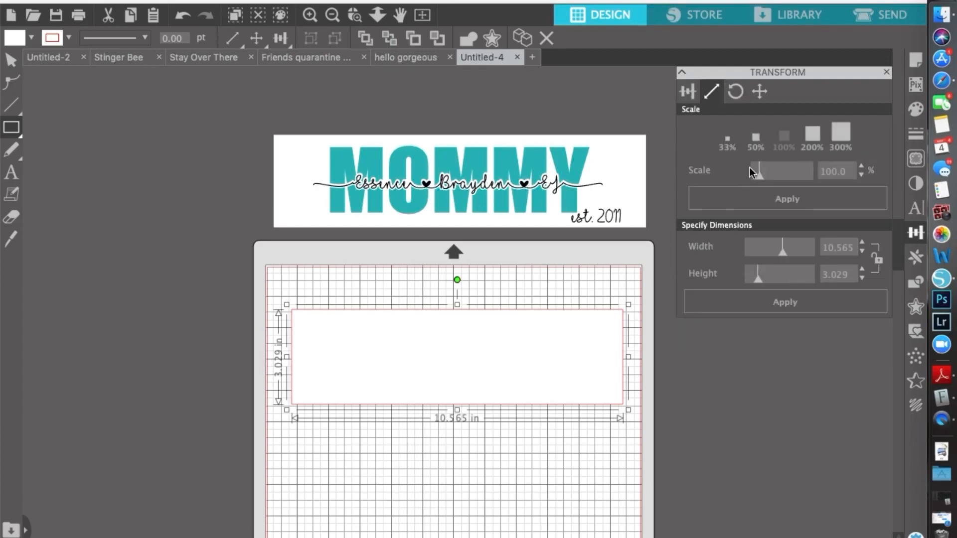
double_click(833, 246)
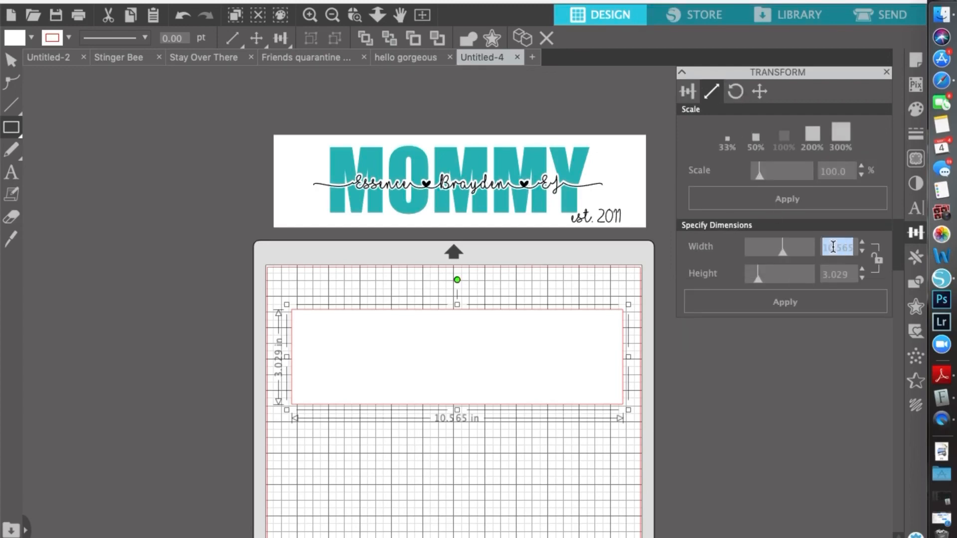
text(12)
key(Tab)
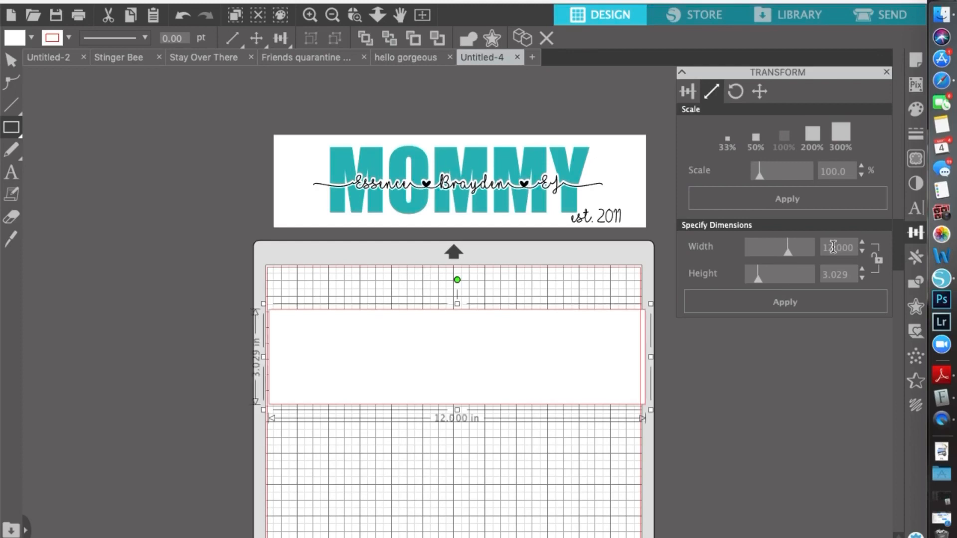
text(3)
key(Return)
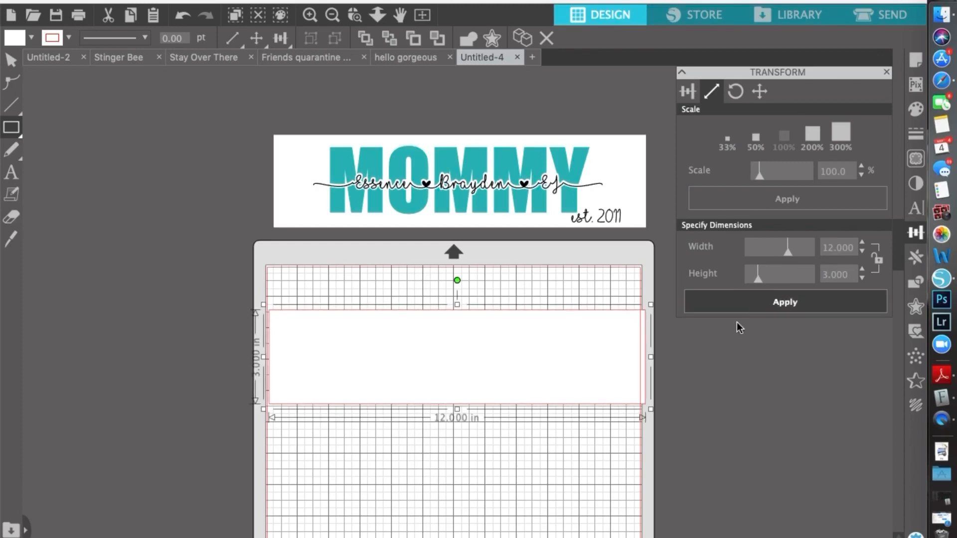
click(564, 462)
drag(564, 463, 612, 447)
key(Delete)
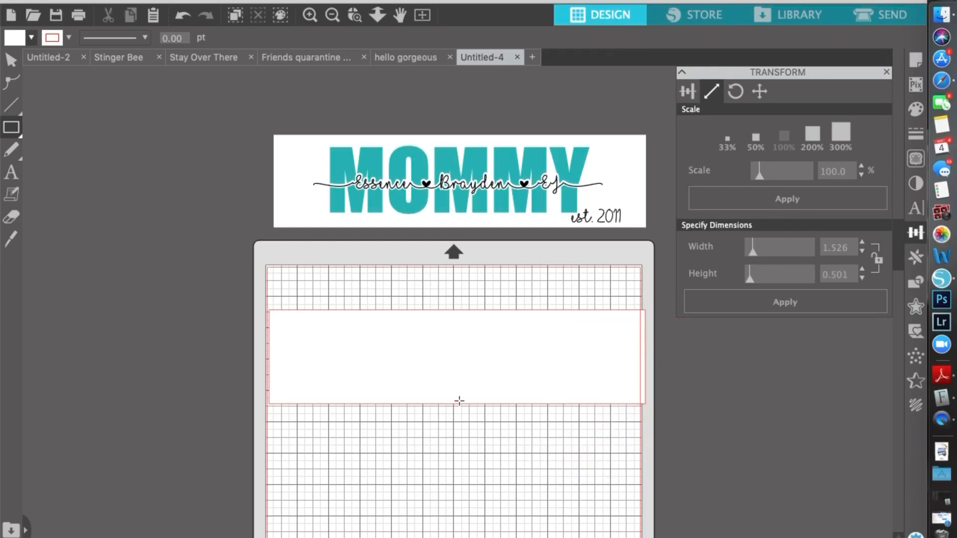
Add the text MOMMY in the Impact font on the mat below the rectangle
click(11, 172)
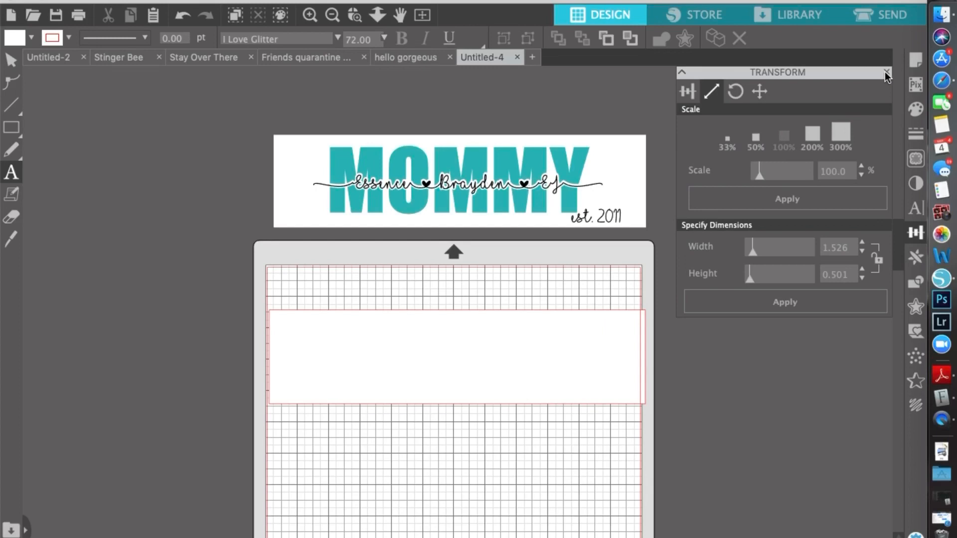
click(885, 73)
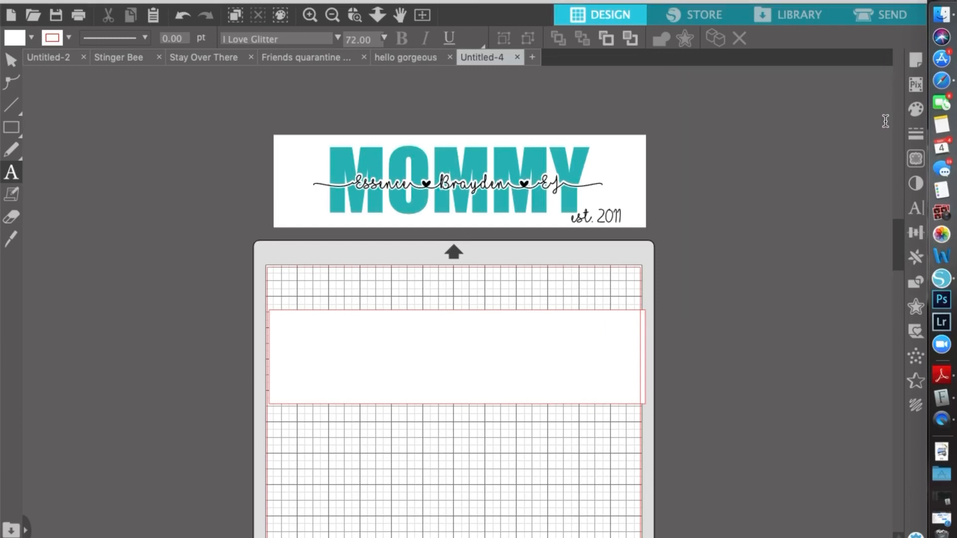
click(916, 209)
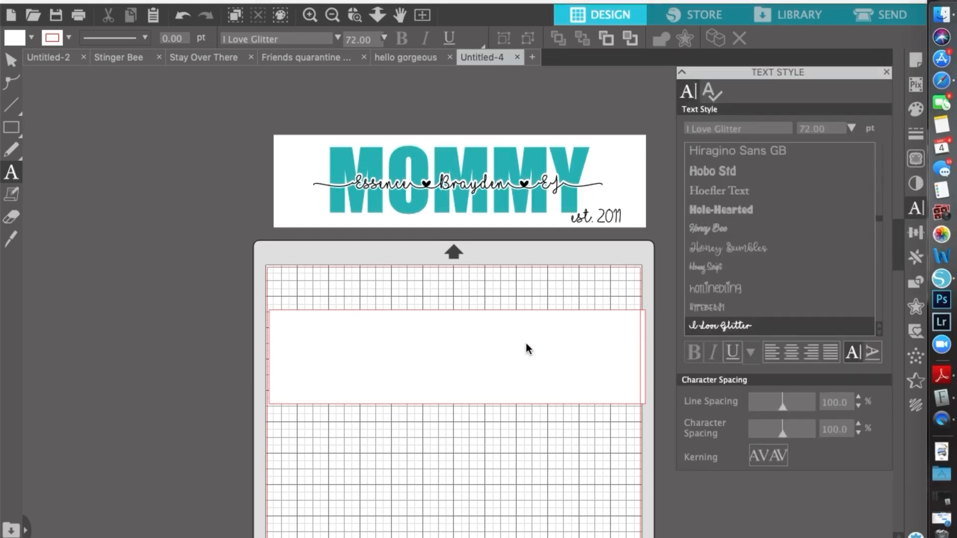
click(724, 129)
text(impact)
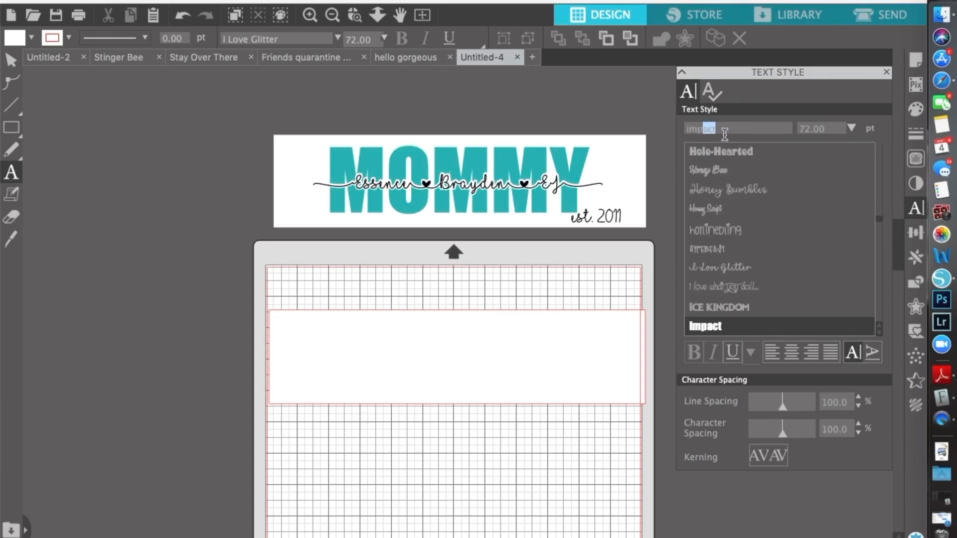
key(Return)
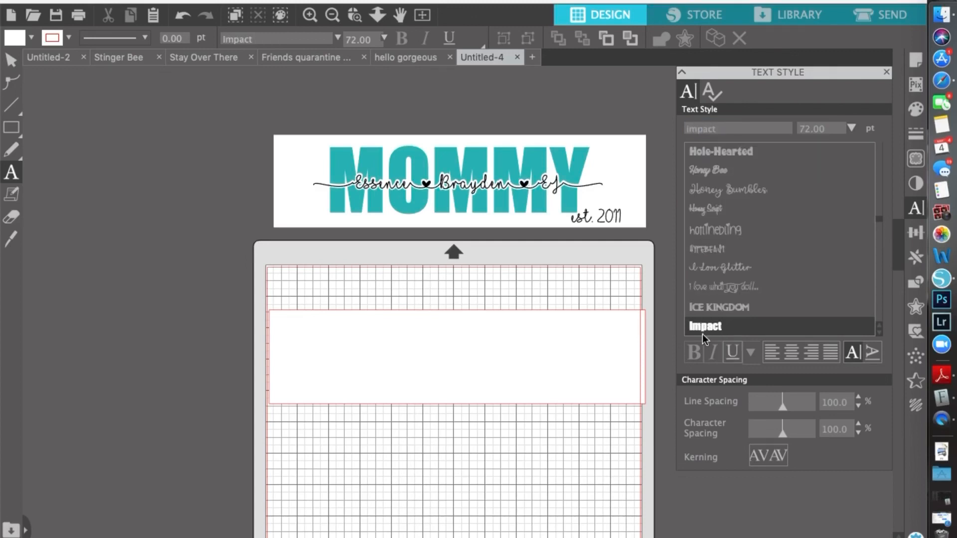
click(367, 453)
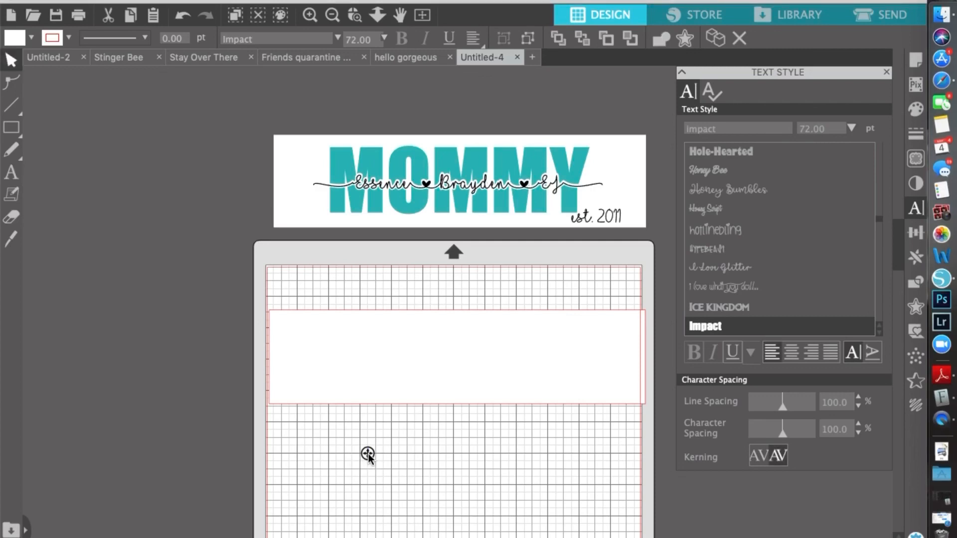
text(MOMMY)
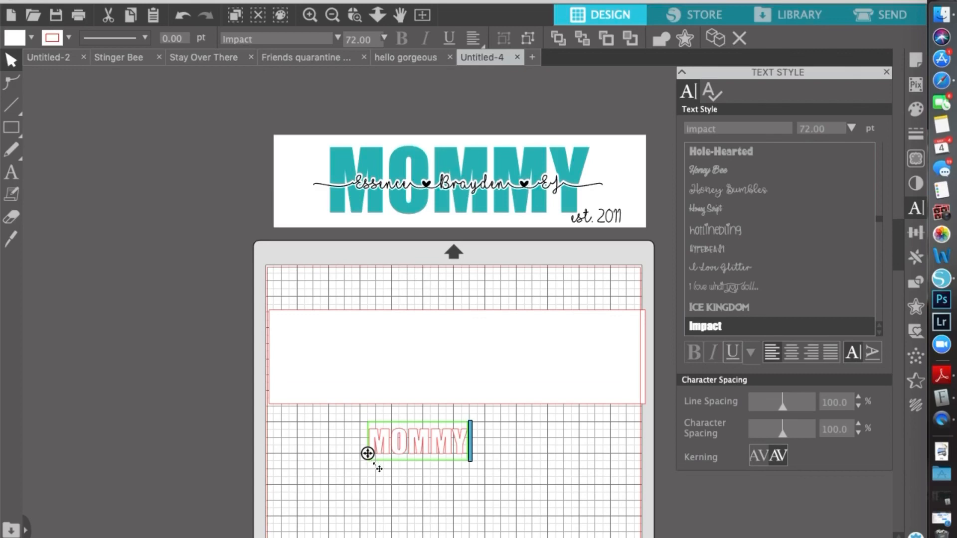
click(391, 484)
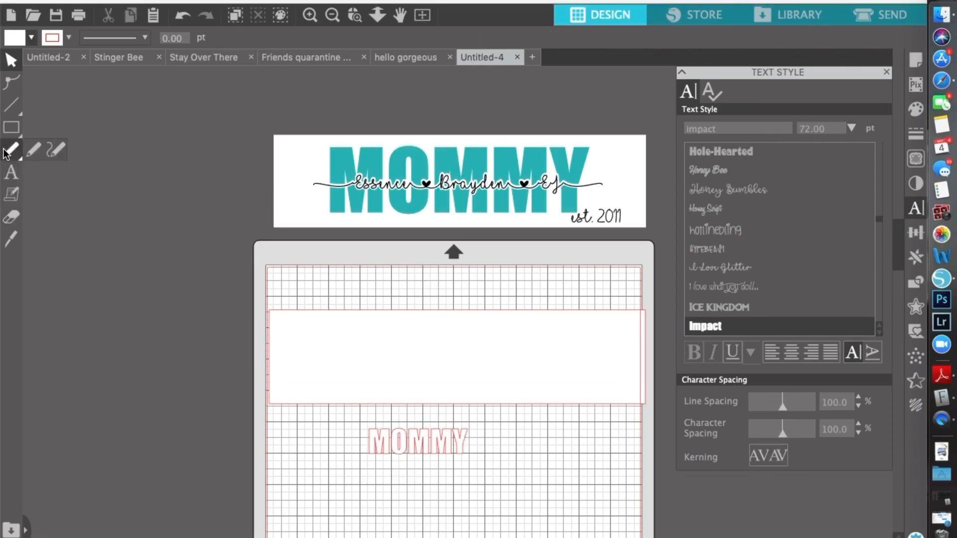
Fill the MOMMY text with the teal-green swatch color
click(34, 34)
click(113, 84)
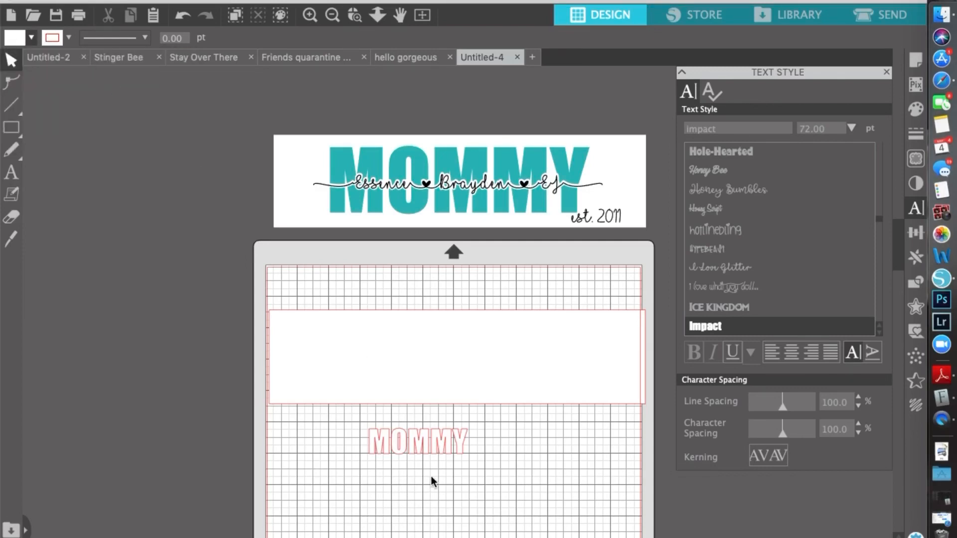
click(424, 447)
click(32, 38)
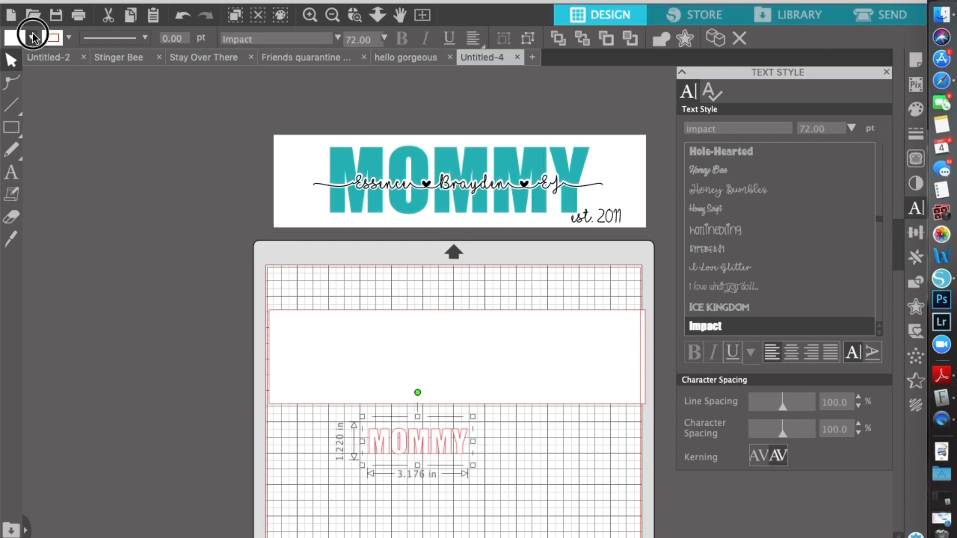
click(120, 85)
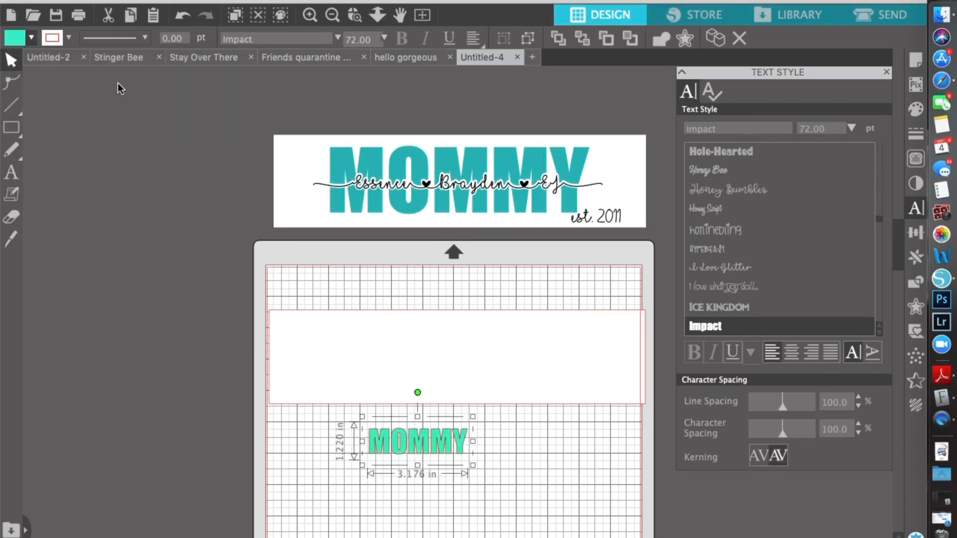
click(325, 487)
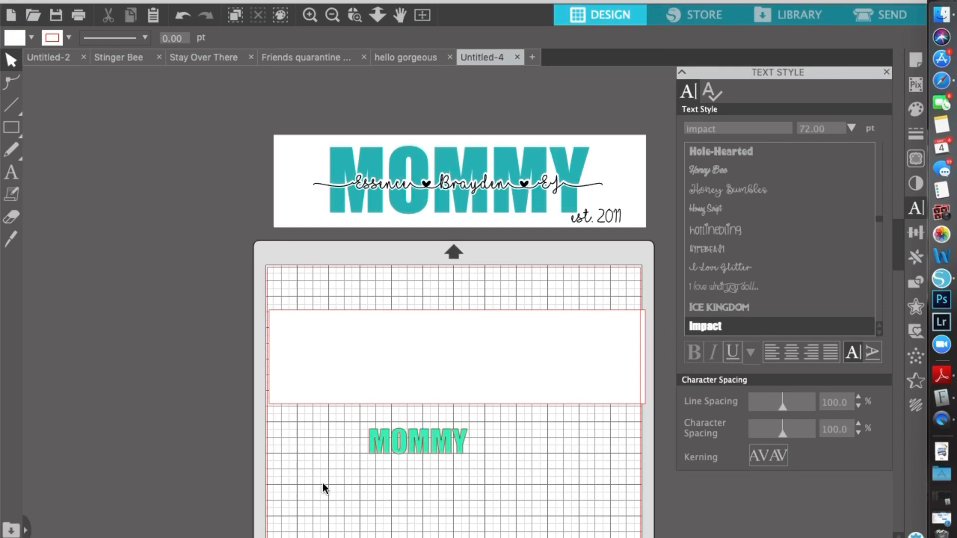
Start a new text object and set its font to I Love Glitter
click(21, 177)
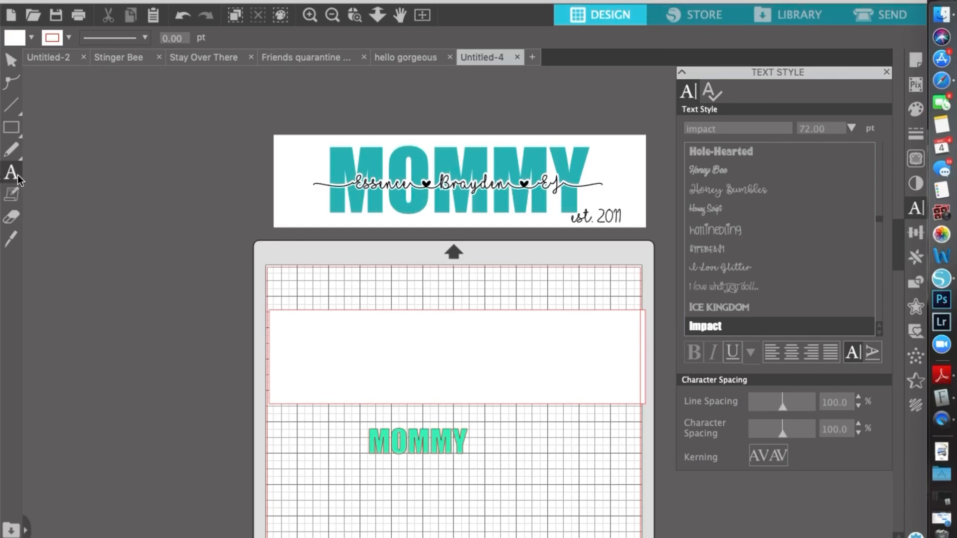
click(756, 129)
key(BackSpace)
key(BackSpace)
key(BackSpace)
key(BackSpace)
key(BackSpace)
key(BackSpace)
text(I LOV)
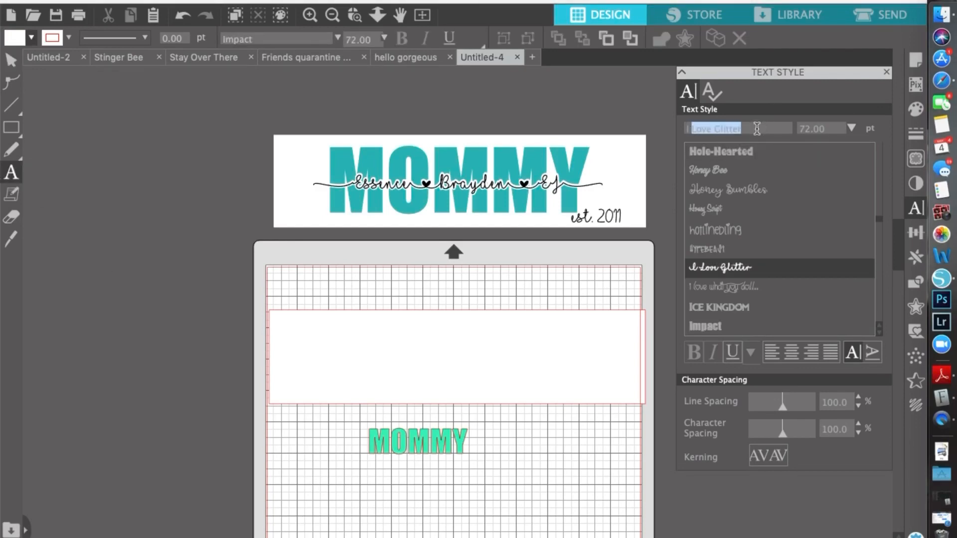
text(E)
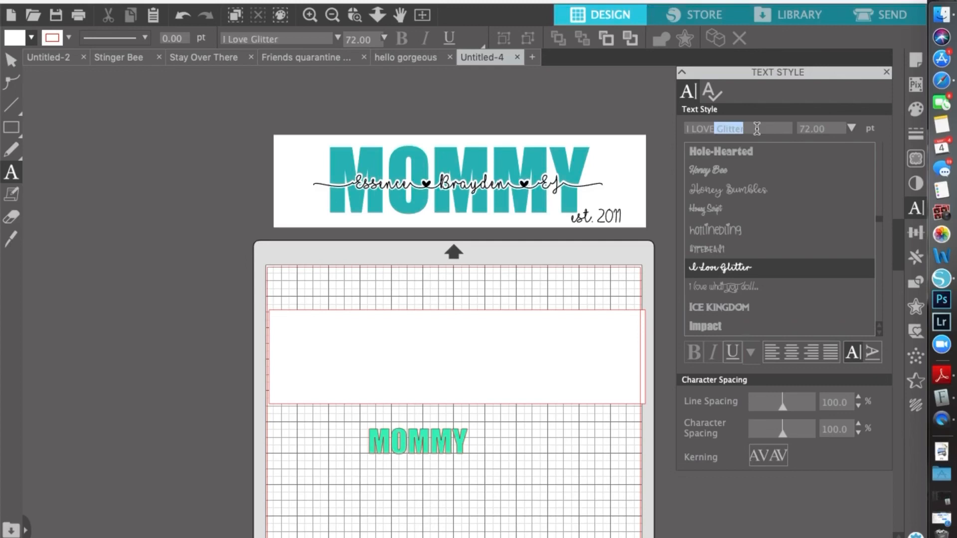
click(751, 269)
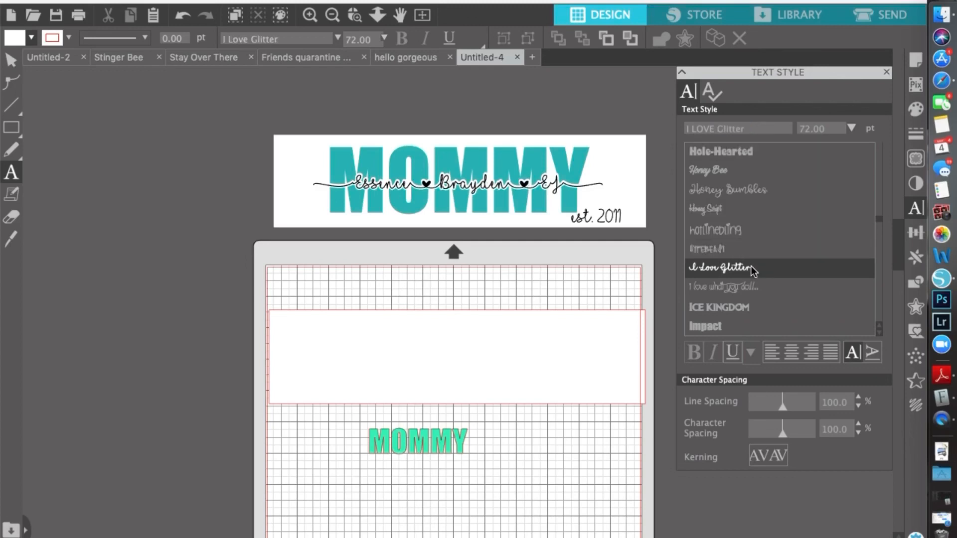
Enter the three children's names below MOMMY, joined by heart connectors, with a swash at the beginning and end
click(362, 489)
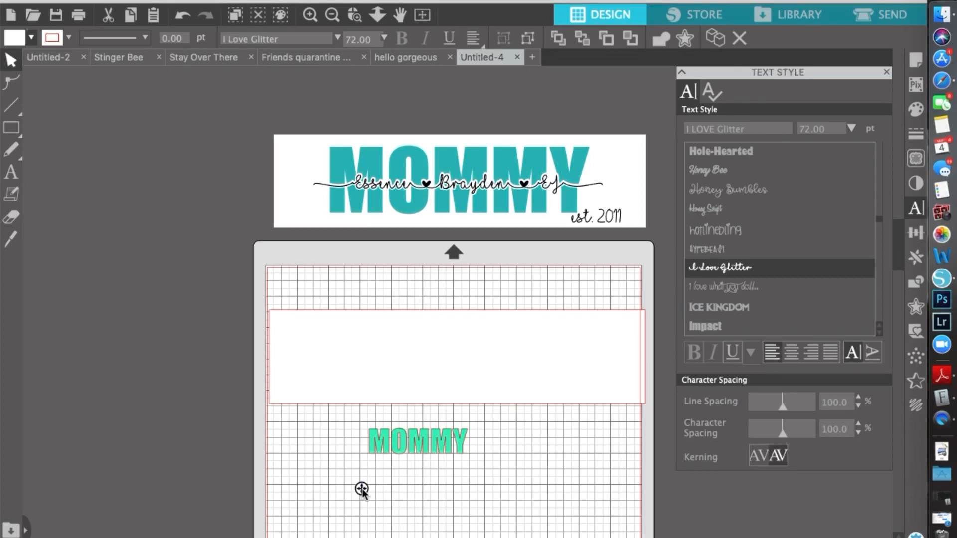
text({Essence)
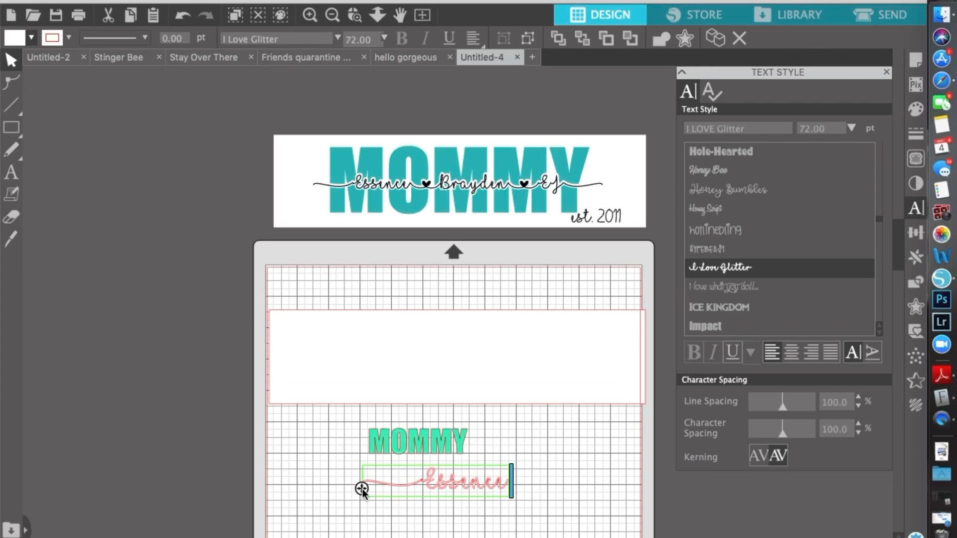
text(_♥_Brayden_♥_)
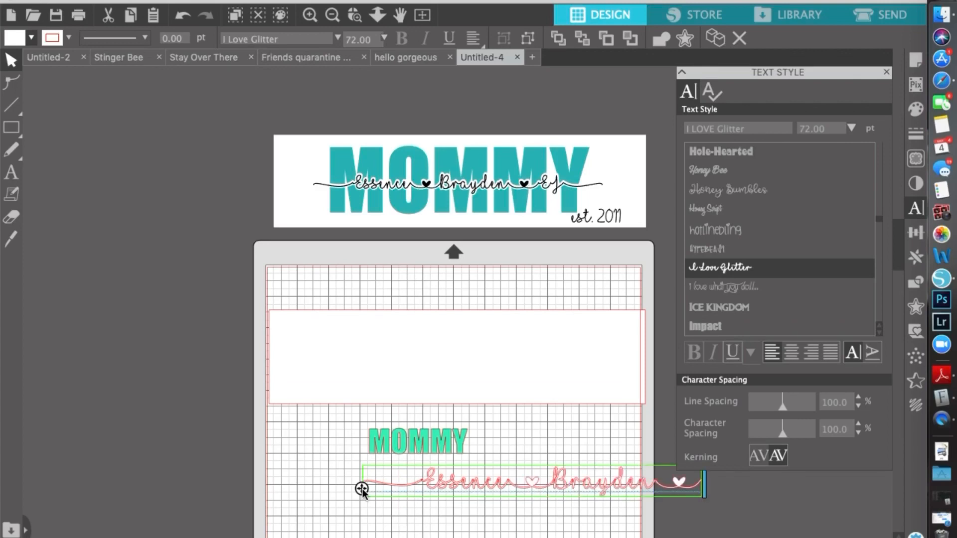
key(Return)
text(EJ)
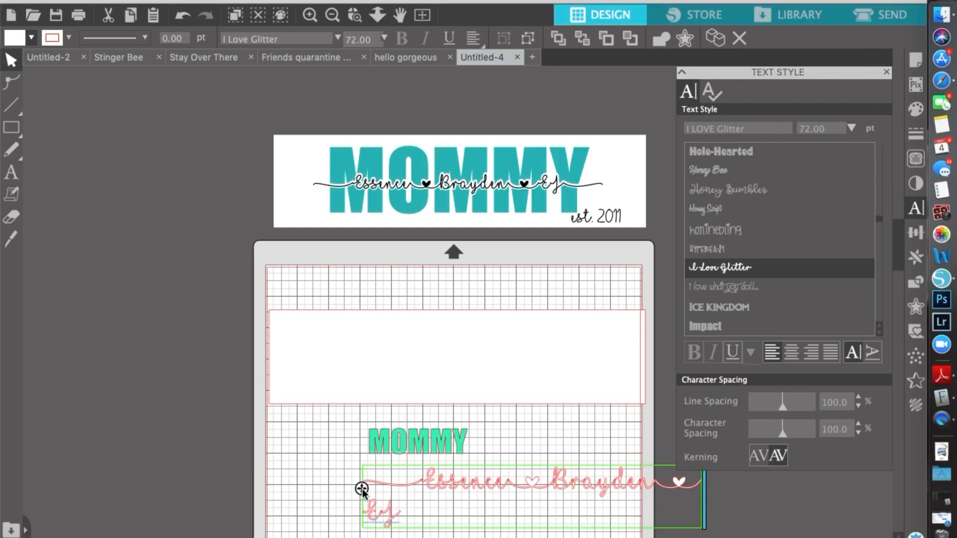
text(_)
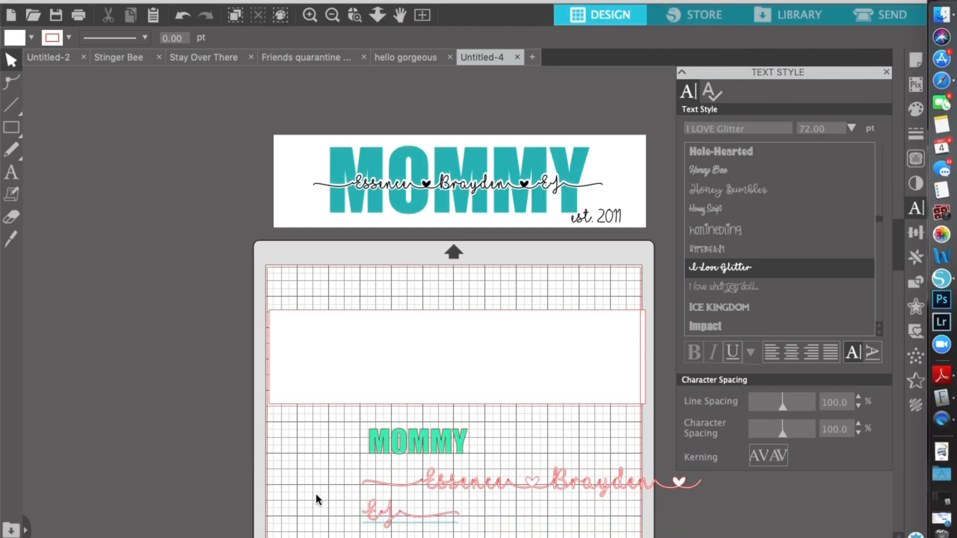
Move the script names text left so it fits on the mat and fill it with black
drag(376, 514, 293, 513)
click(32, 37)
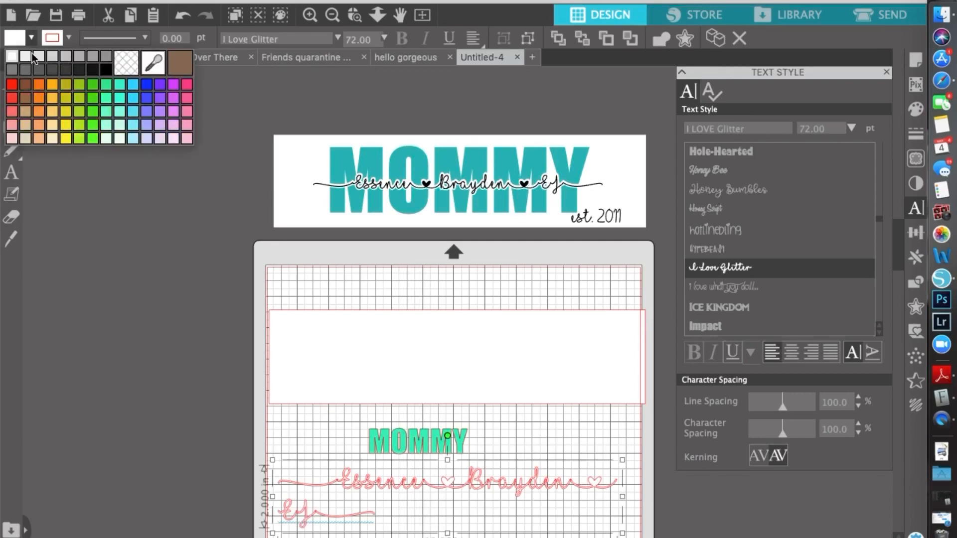
click(108, 71)
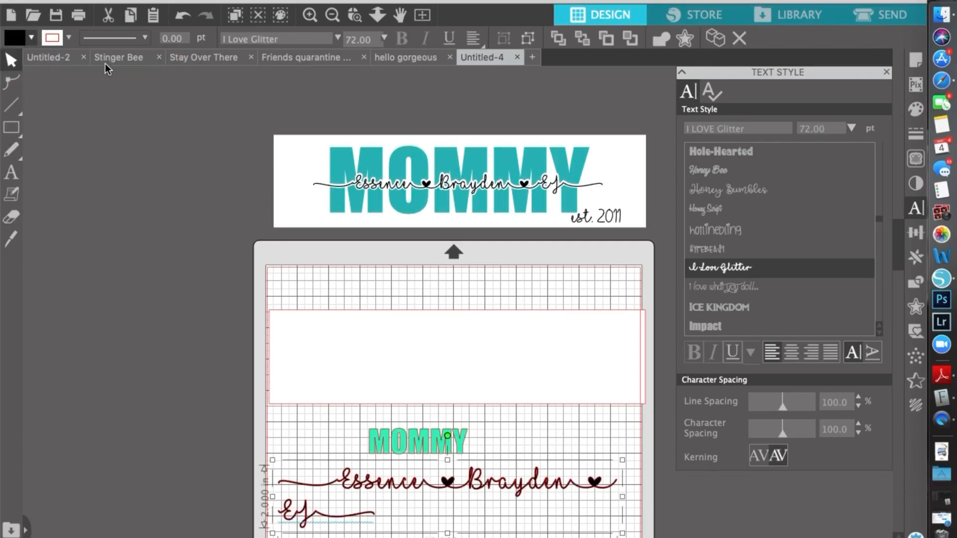
Set the script names text to a font size of 36 pt
click(384, 38)
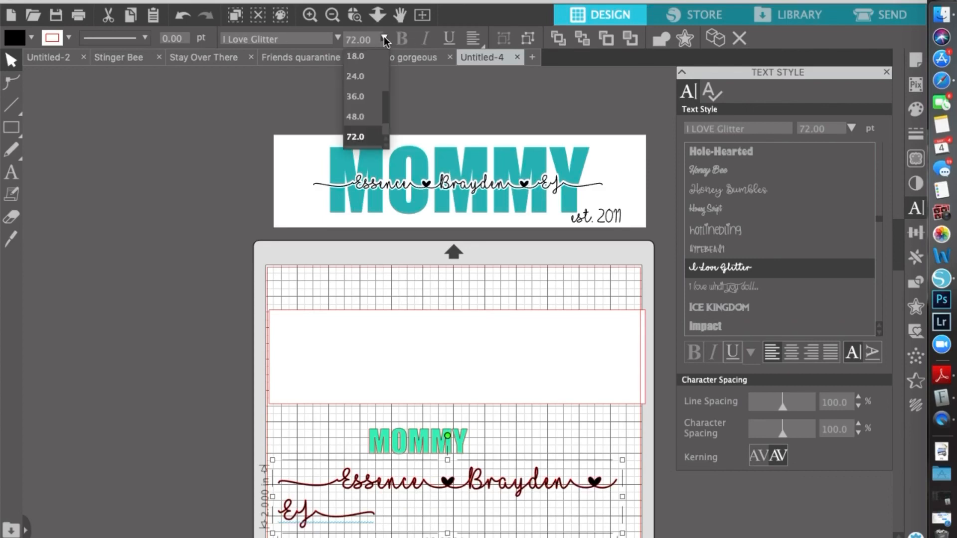
click(370, 94)
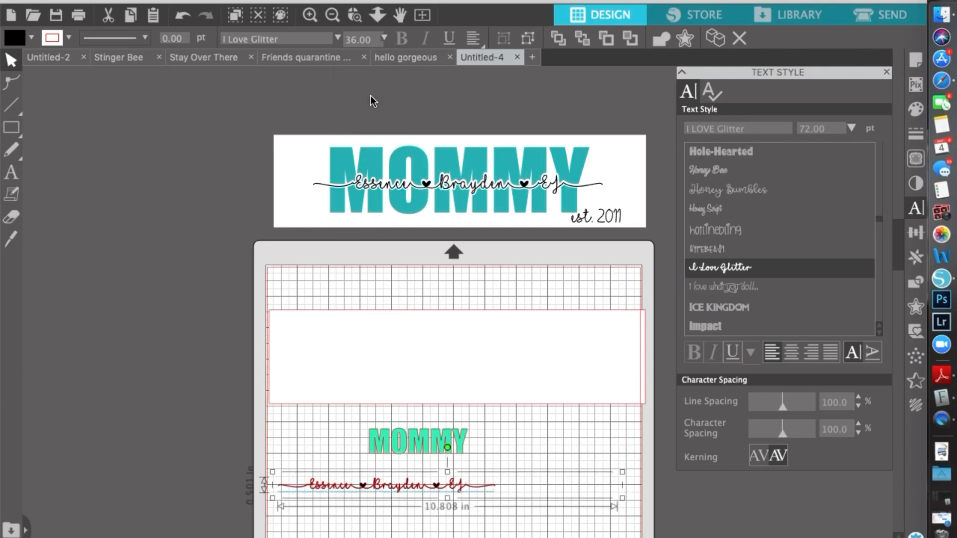
click(501, 535)
Enlarge MOMMY proportionally to about 7.5 in wide and reposition it below the white rectangle
click(455, 448)
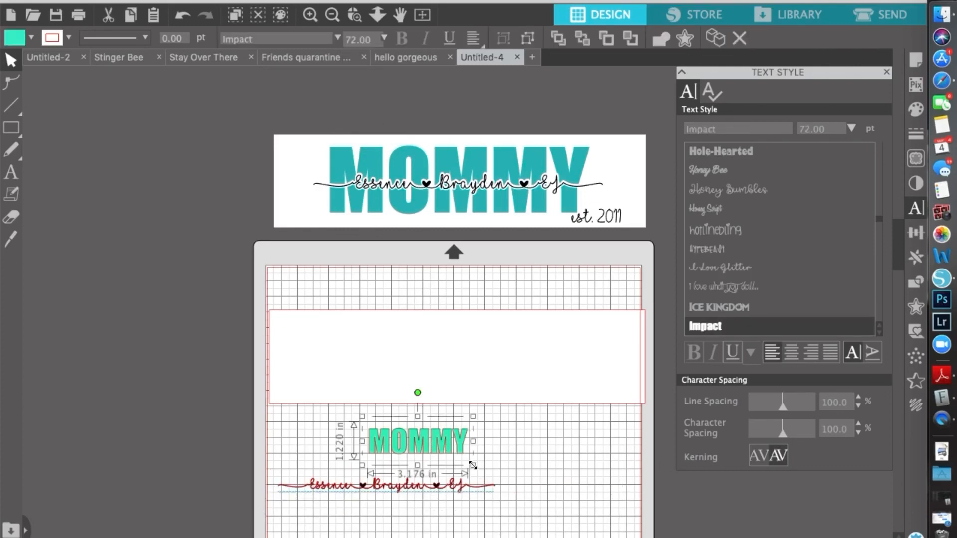
drag(473, 465, 607, 516)
drag(550, 467, 518, 463)
Place the script names text across the middle of MOMMY and enlarge it to about 44 pt so its swashes overhang both sides
click(317, 486)
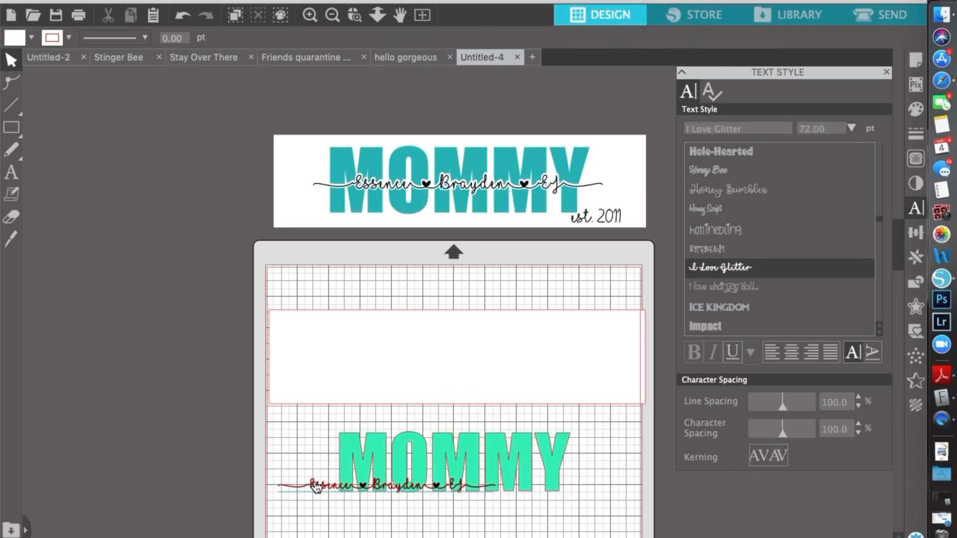
drag(317, 486, 376, 464)
click(399, 469)
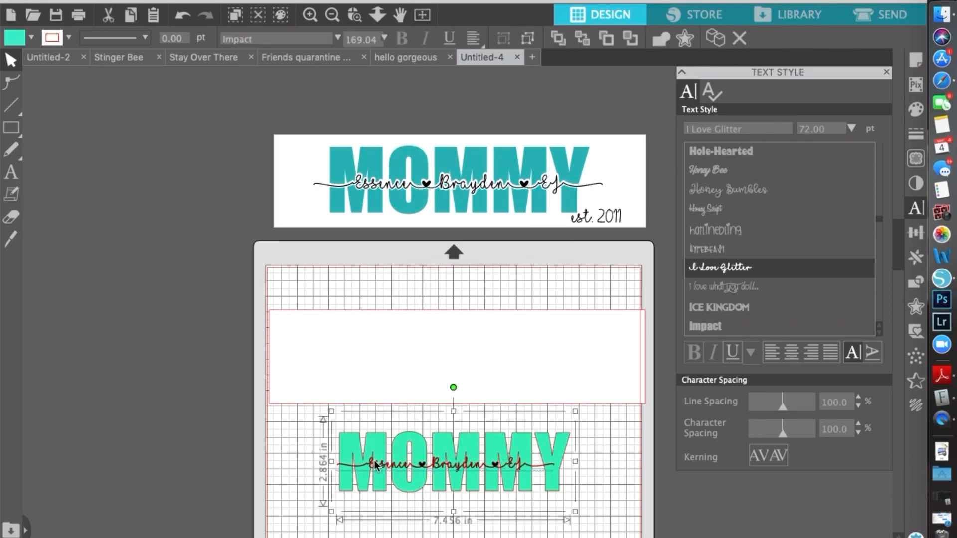
click(511, 469)
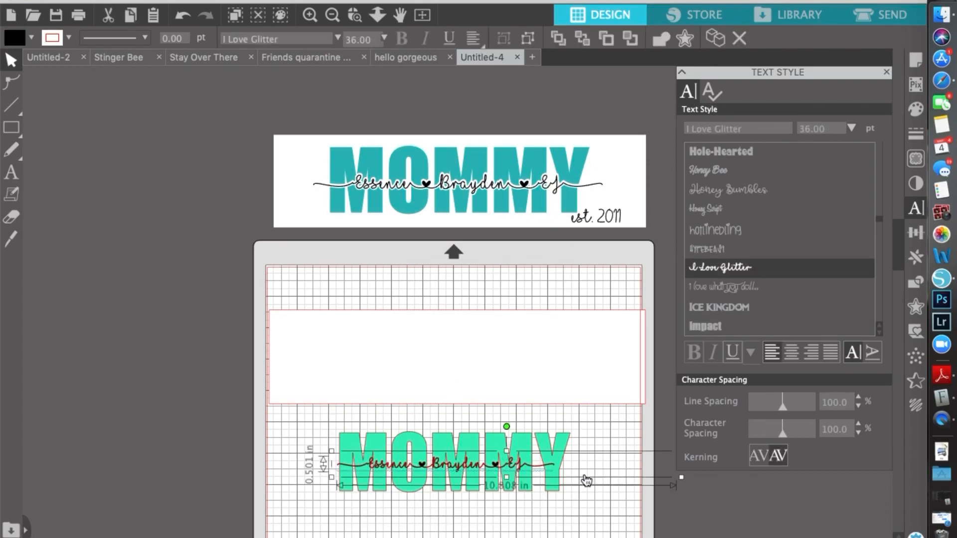
drag(681, 477, 756, 507)
drag(508, 468, 483, 469)
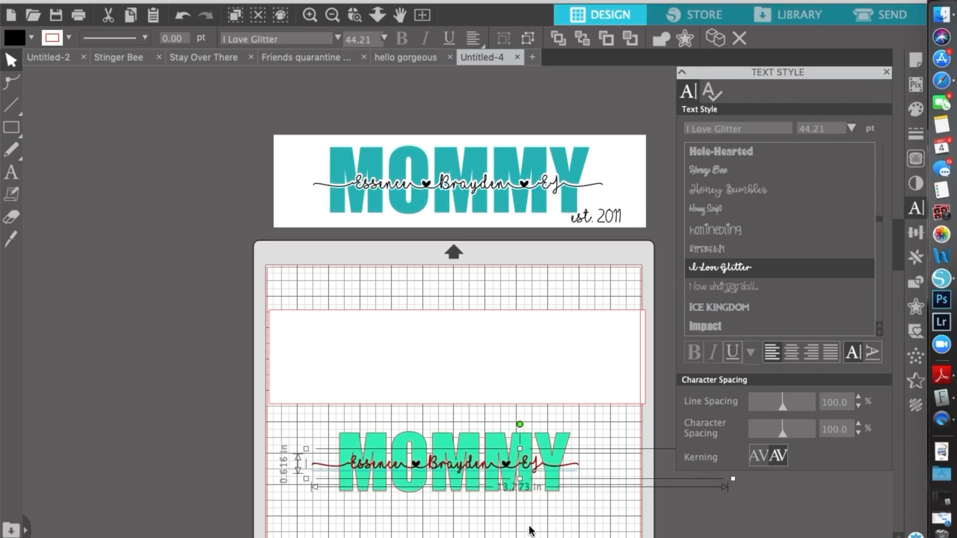
Align MOMMY and the script names text with each other by their horizontal centers
click(531, 532)
drag(562, 512, 399, 442)
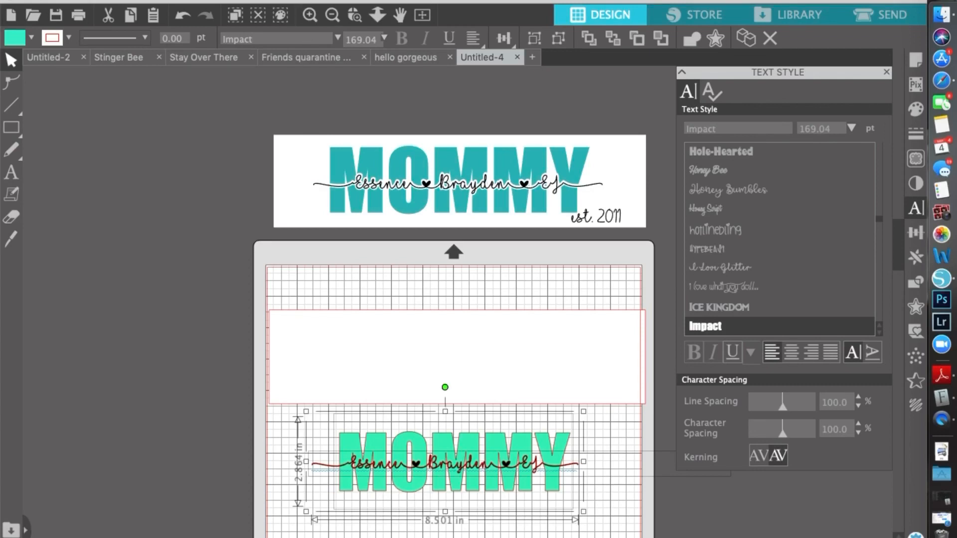
click(299, 2)
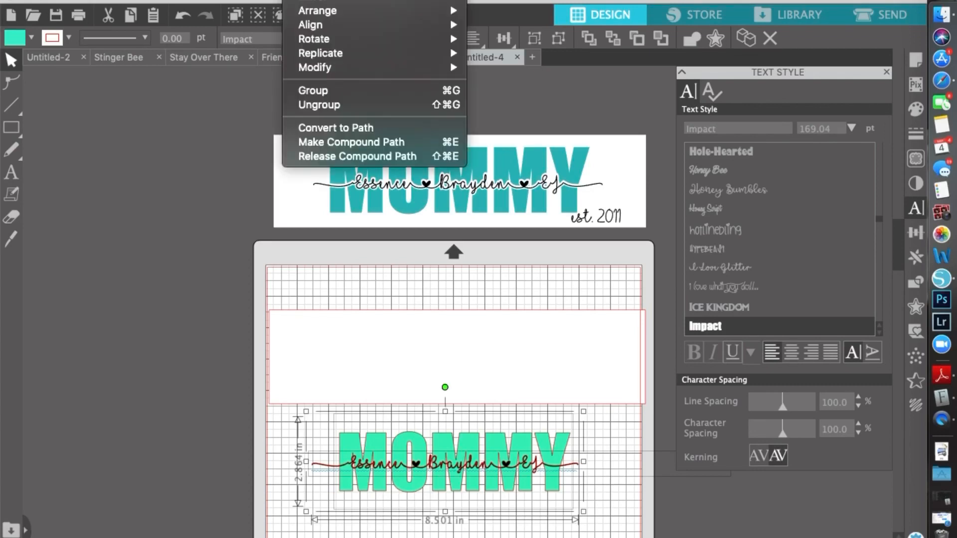
mouse_move(315, 26)
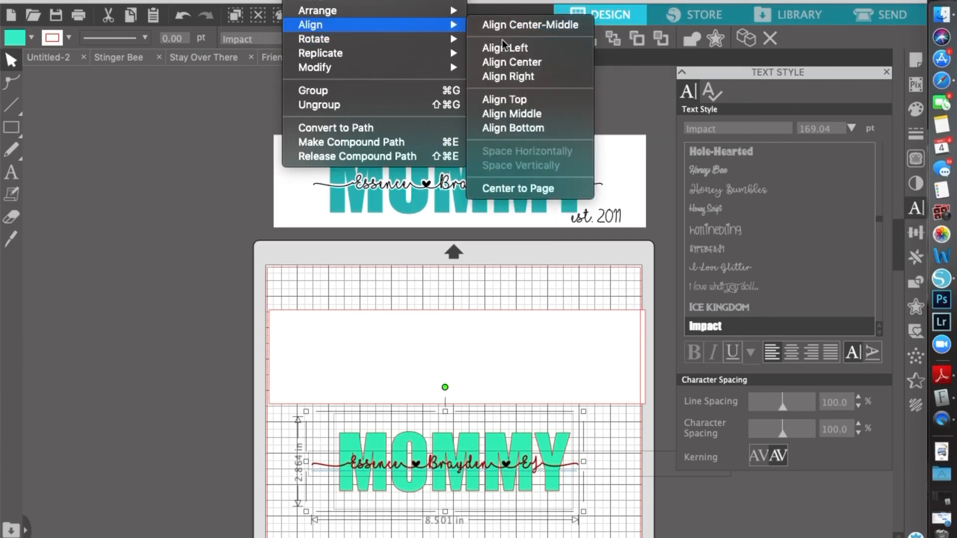
click(507, 62)
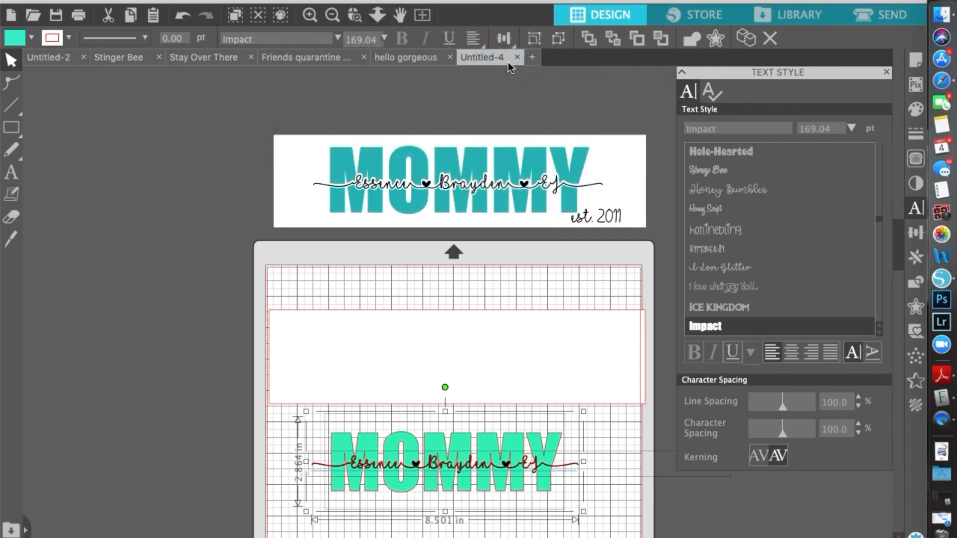
click(428, 496)
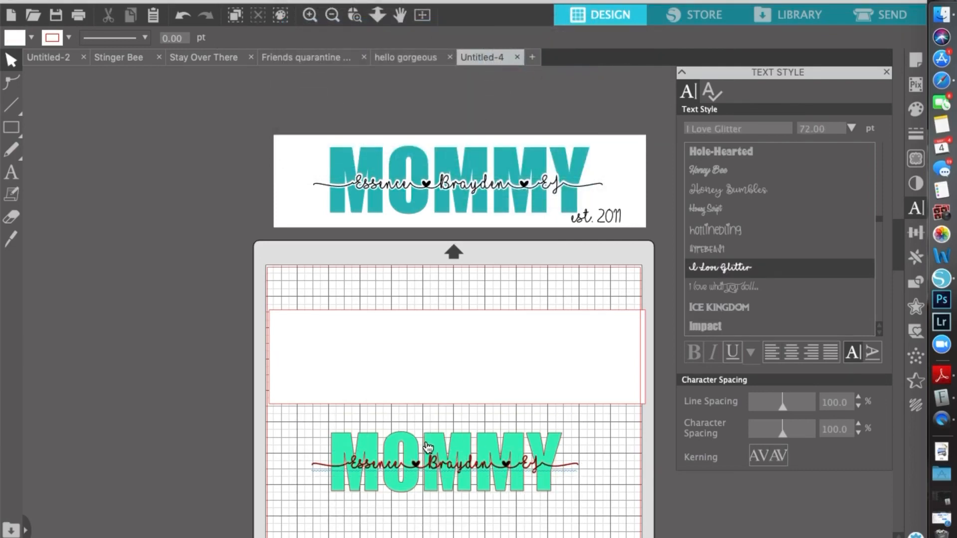
Create an outward offset around the script names text
scroll(491, 359, down, 5)
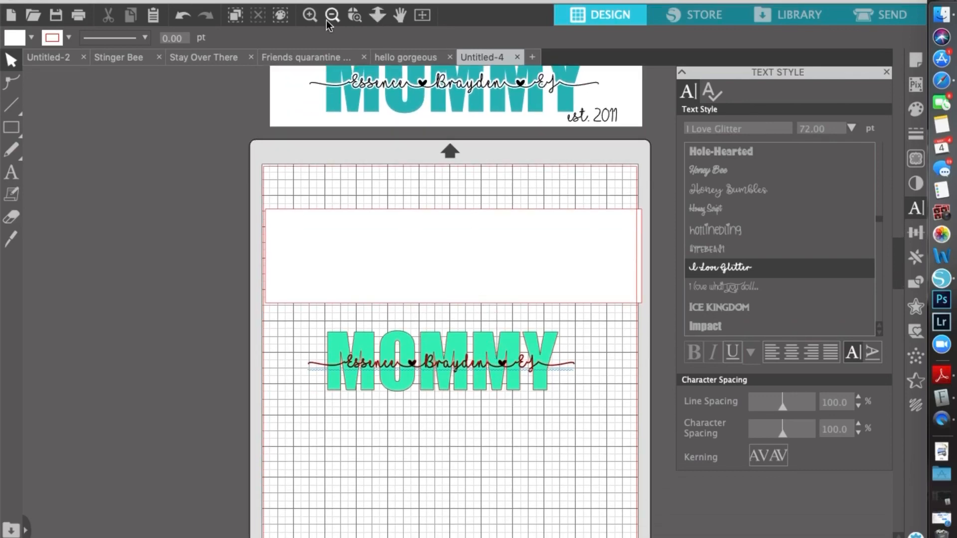
click(310, 16)
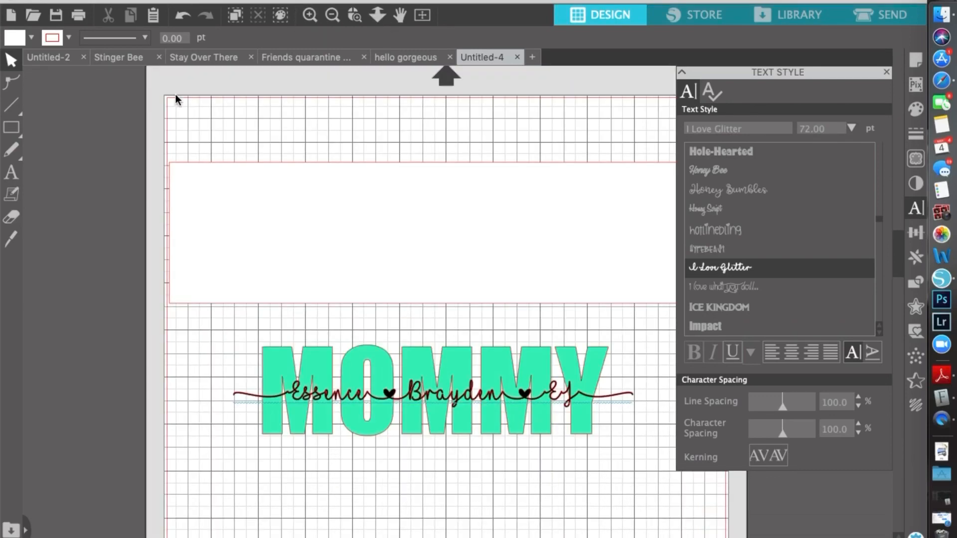
scroll(363, 314, right, 3)
scroll(363, 314, down, 2)
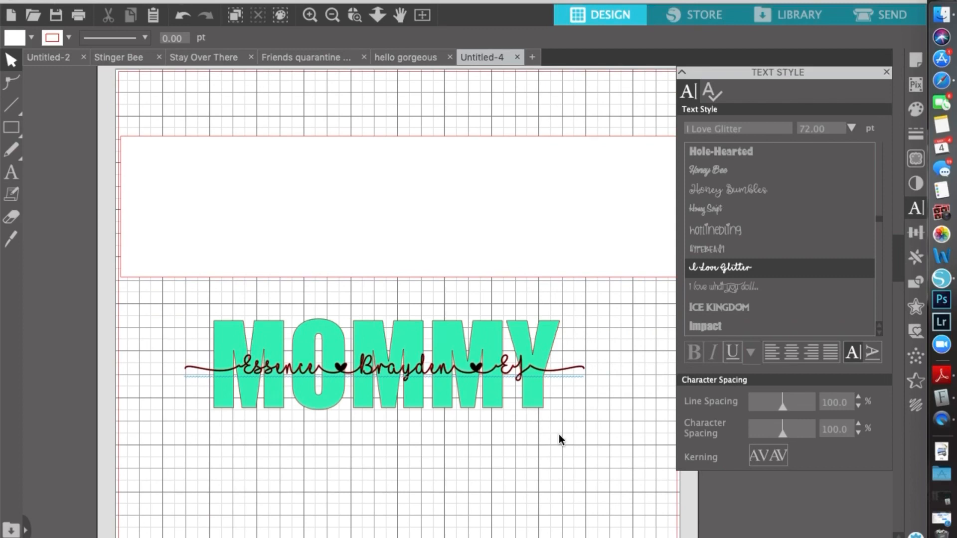
click(421, 367)
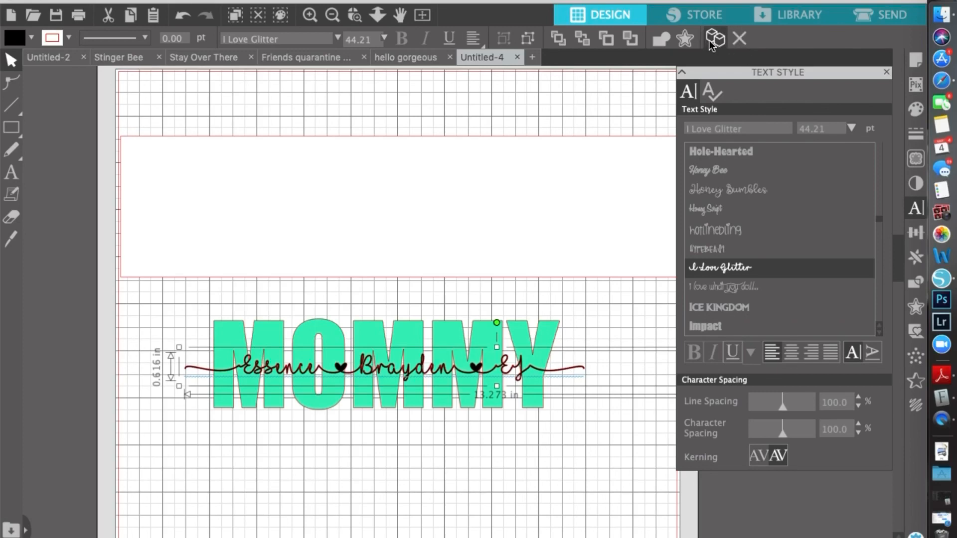
click(918, 308)
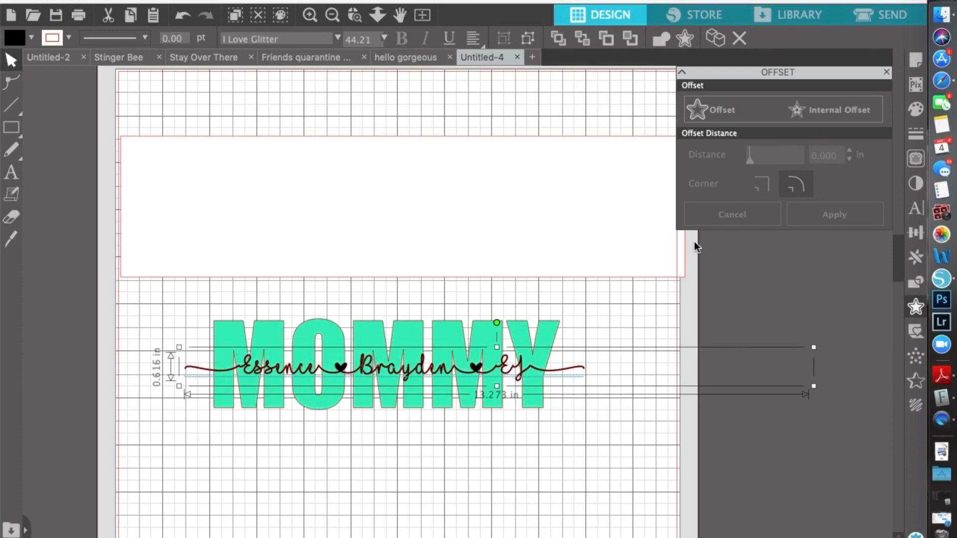
click(734, 111)
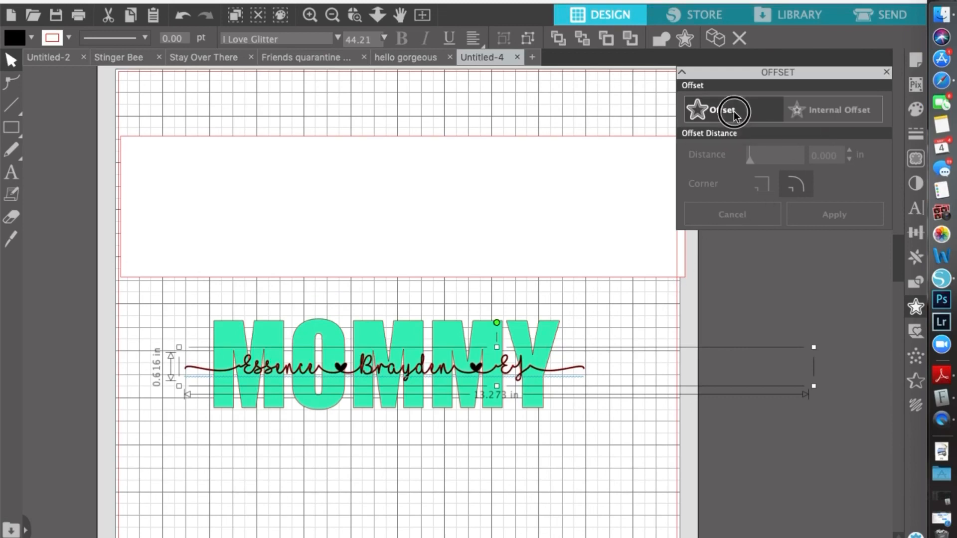
Reduce the names' offset distance to 0.035 in and apply it
click(848, 159)
click(848, 159)
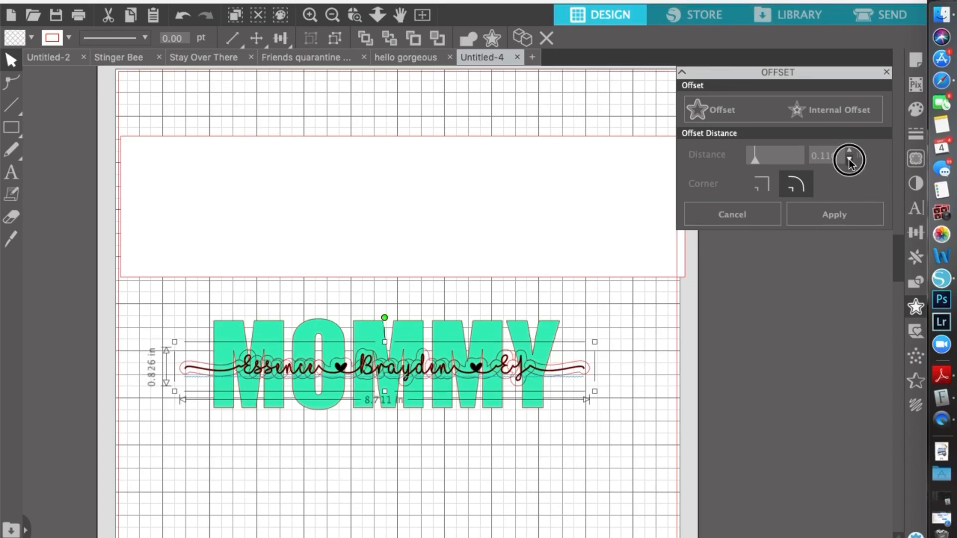
click(848, 159)
click(849, 159)
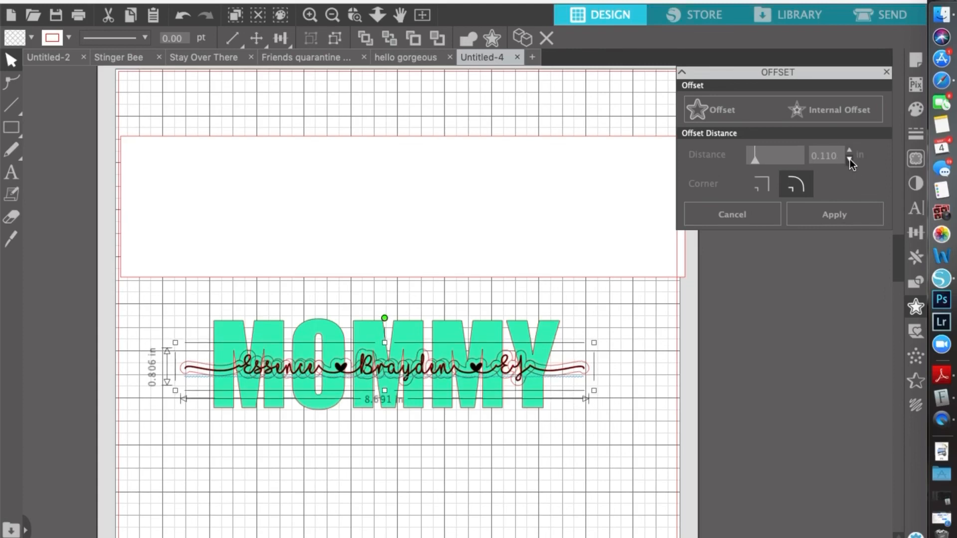
click(849, 159)
click(850, 159)
click(849, 159)
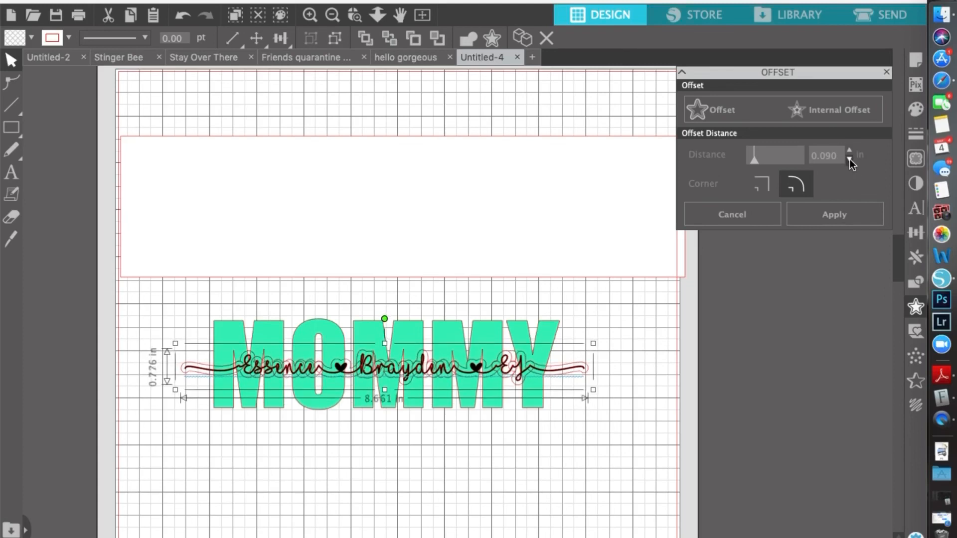
click(849, 159)
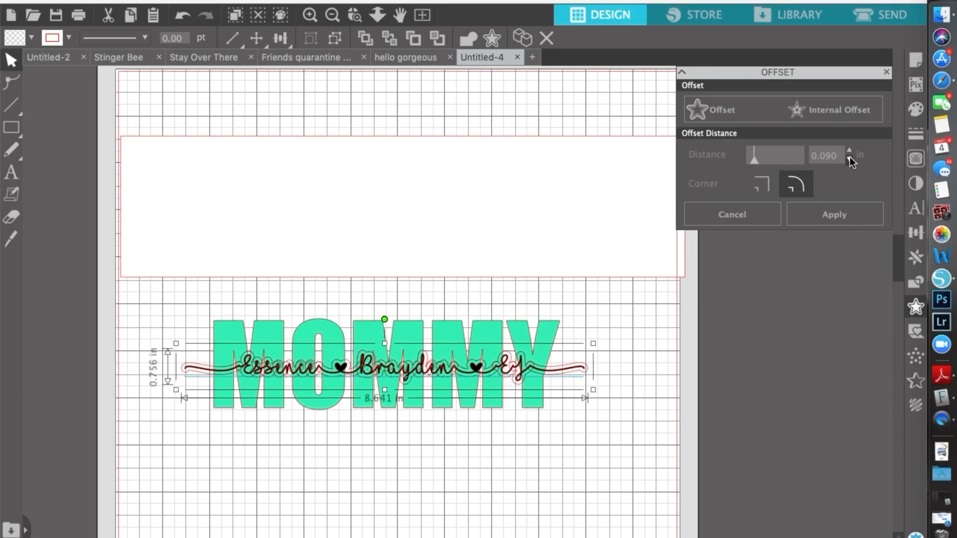
click(849, 159)
click(849, 160)
click(849, 160)
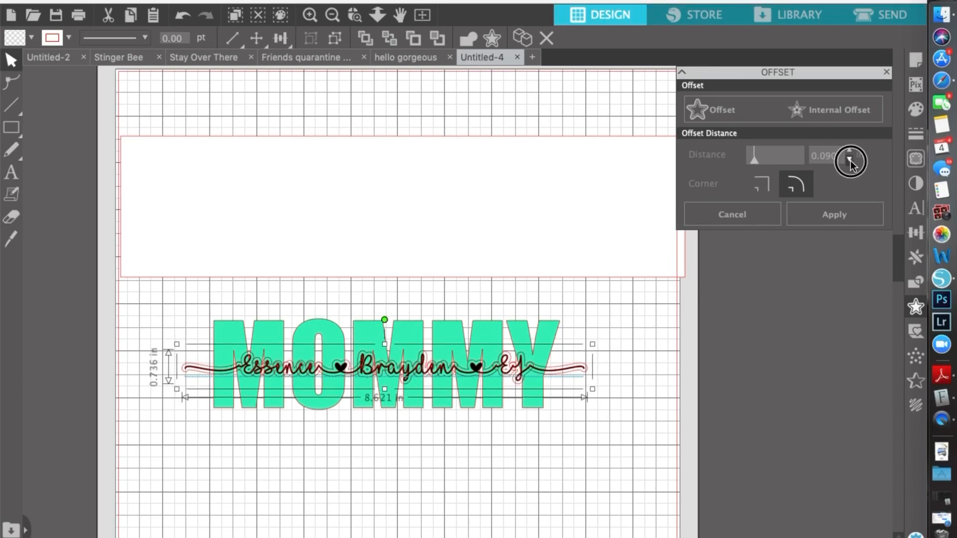
click(850, 160)
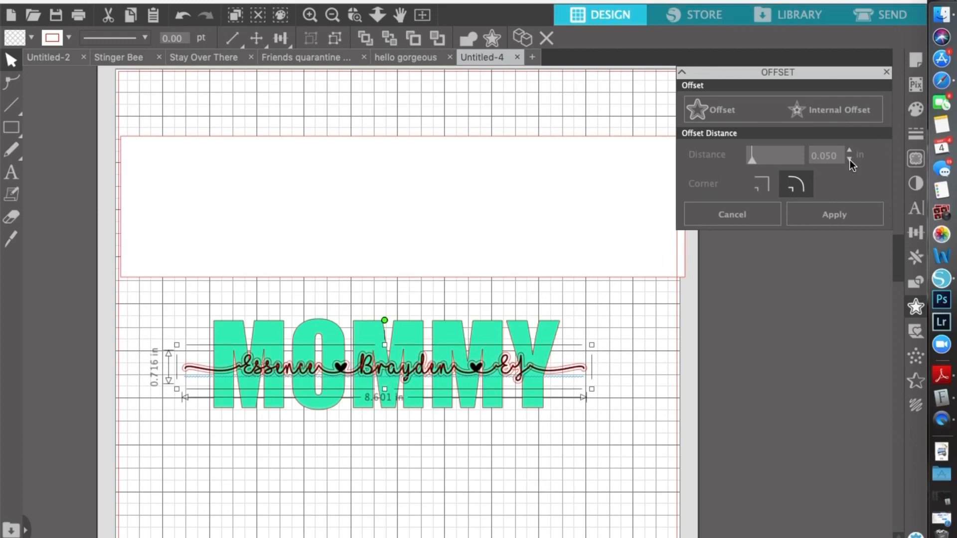
click(850, 160)
click(850, 160)
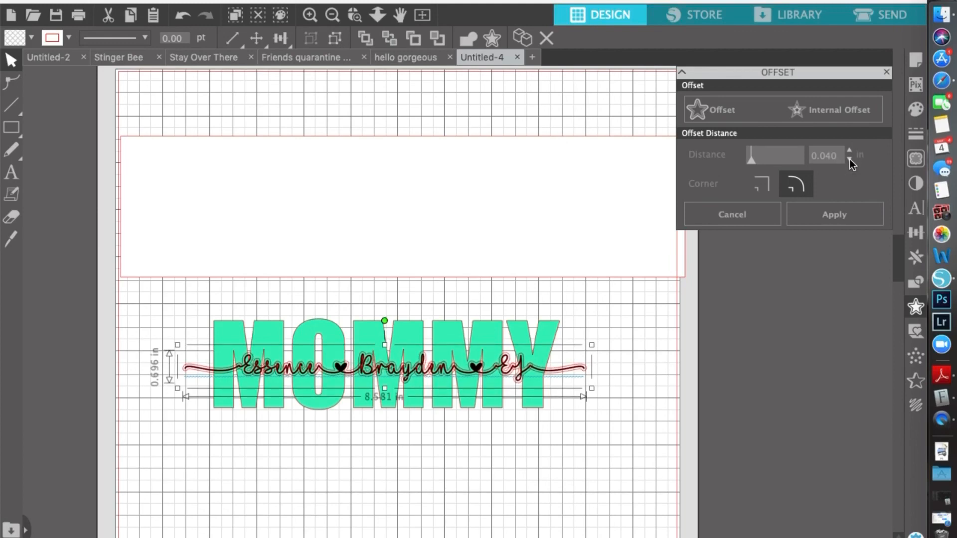
click(849, 159)
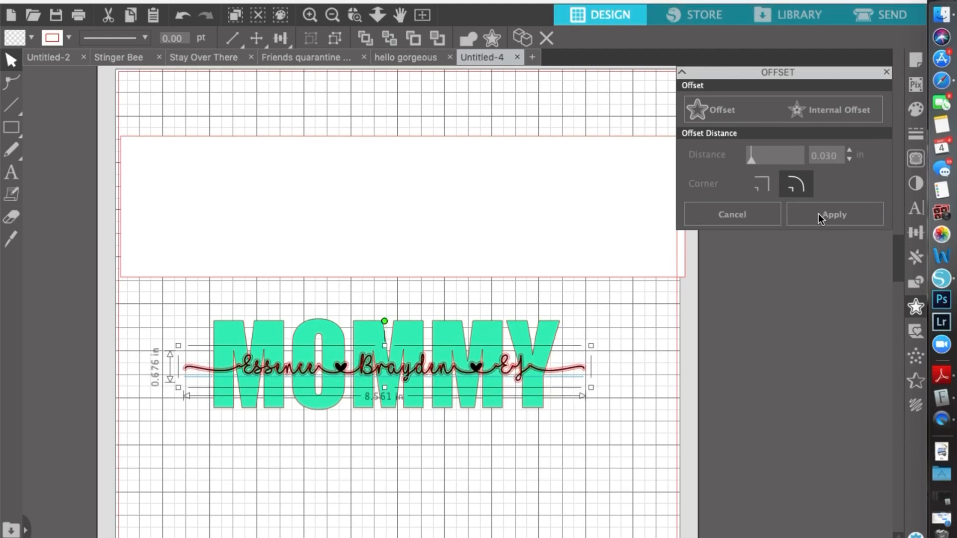
click(848, 152)
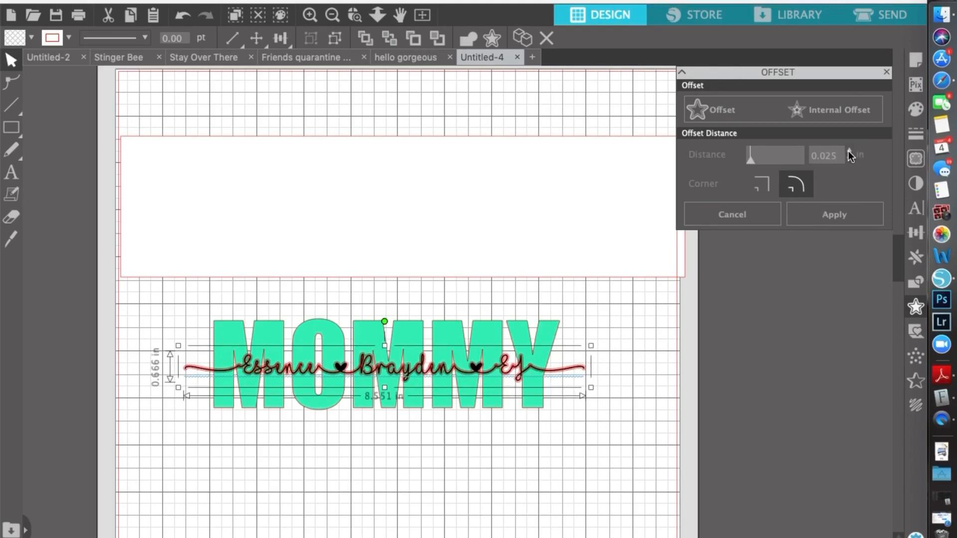
click(849, 151)
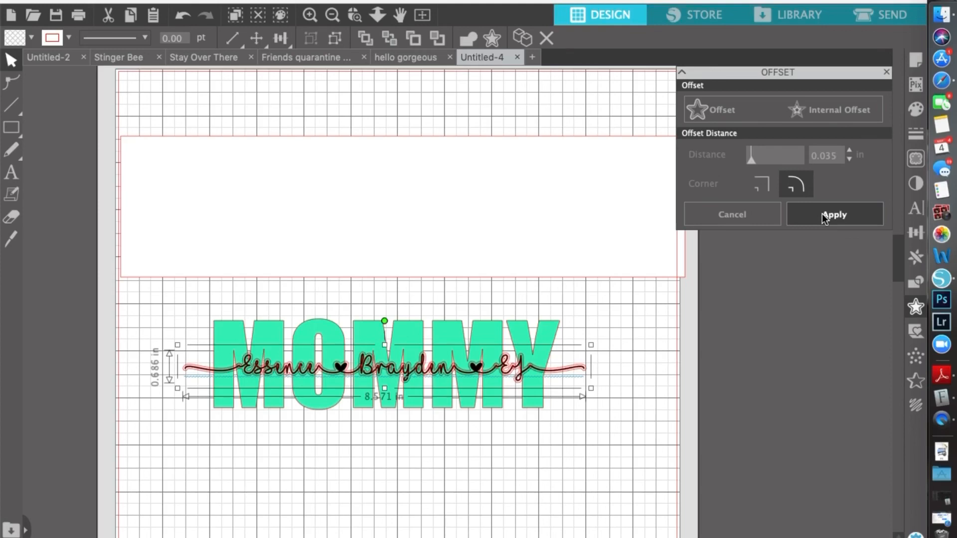
click(821, 214)
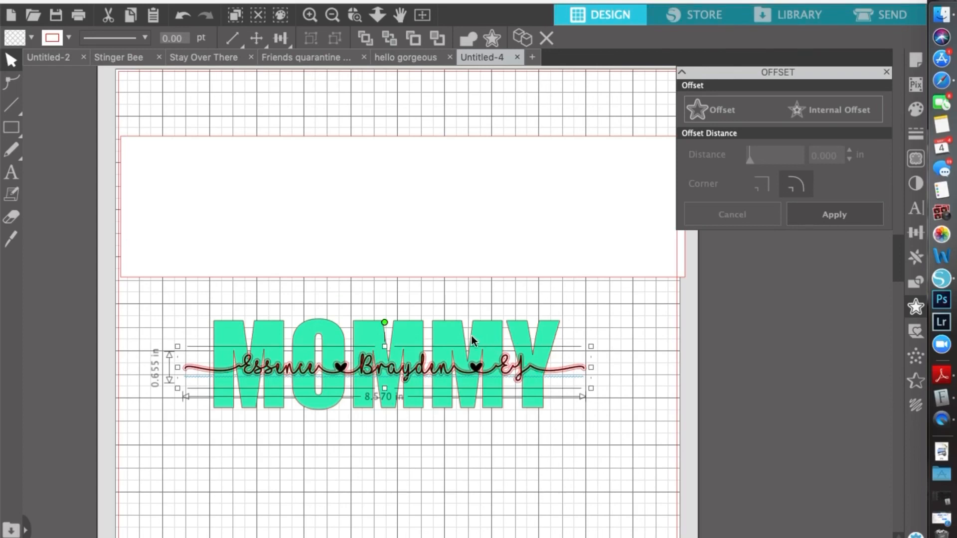
Cut the names' offset outline out of MOMMY with Subtract All, including the script names text in the selection
click(453, 341)
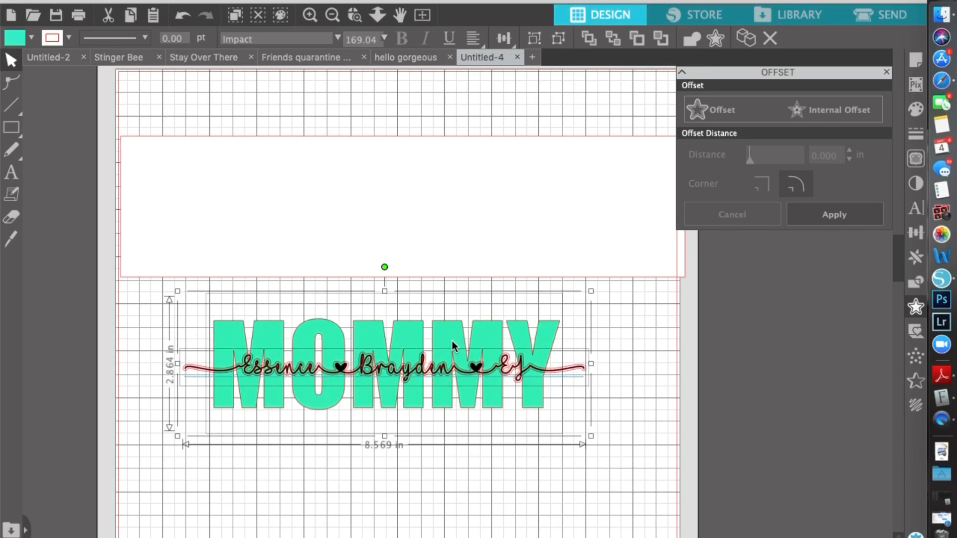
click(299, 1)
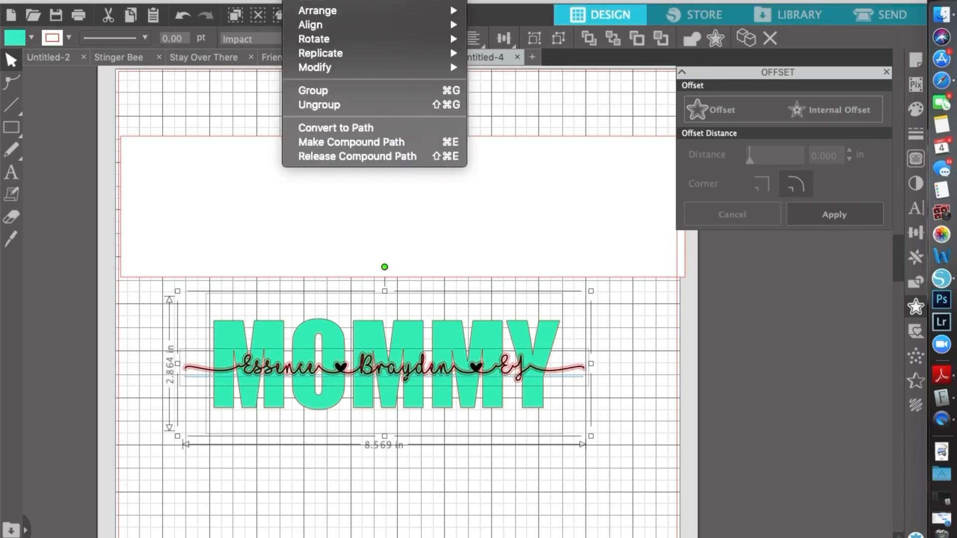
mouse_move(326, 69)
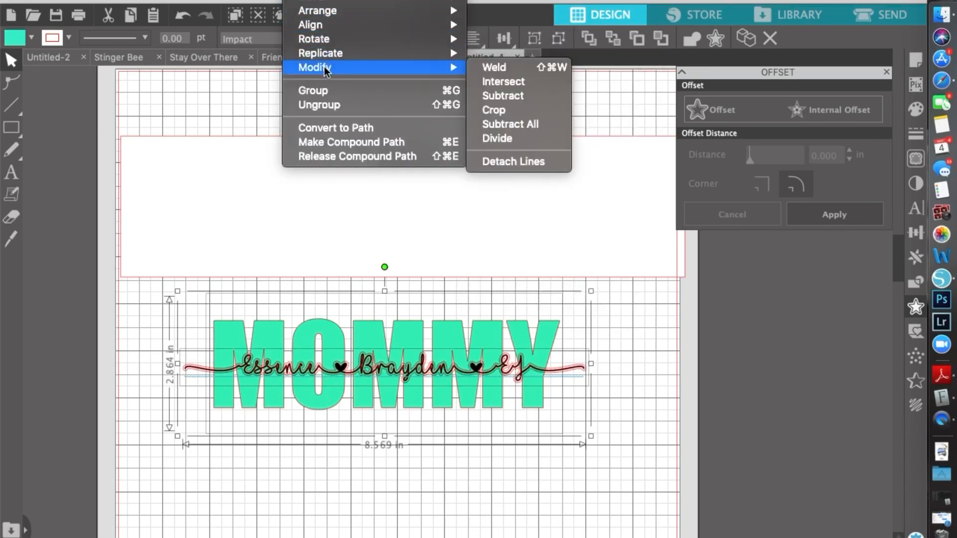
click(515, 123)
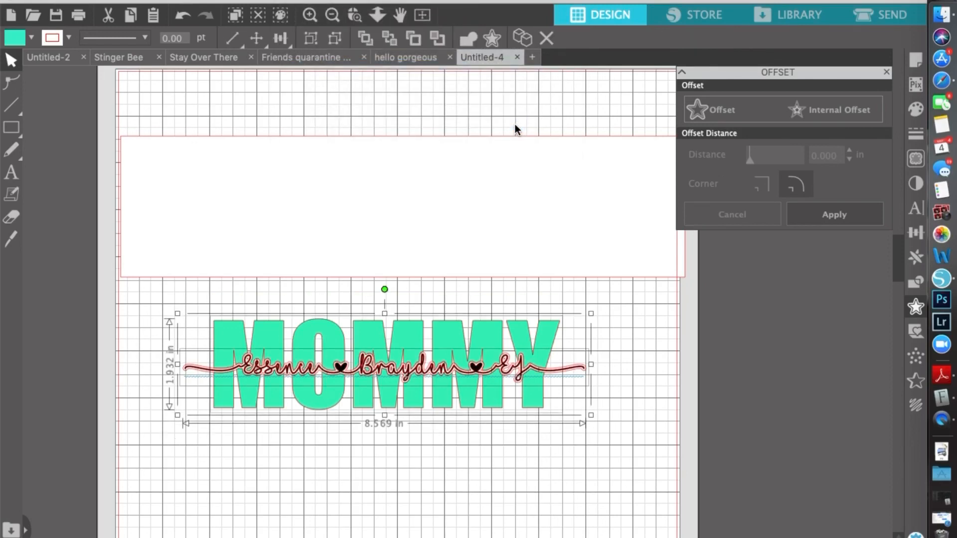
Delete the leftover offset outline around the script names
click(621, 359)
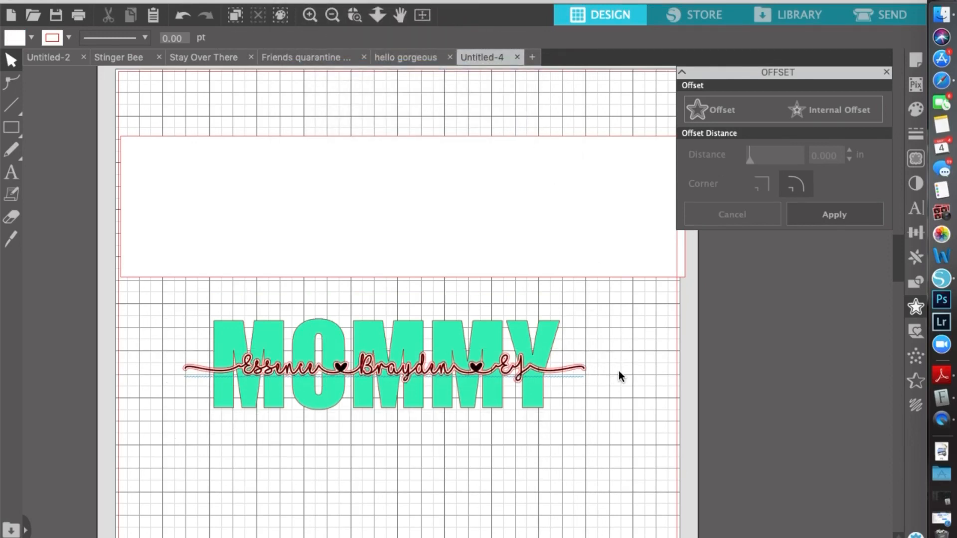
click(583, 371)
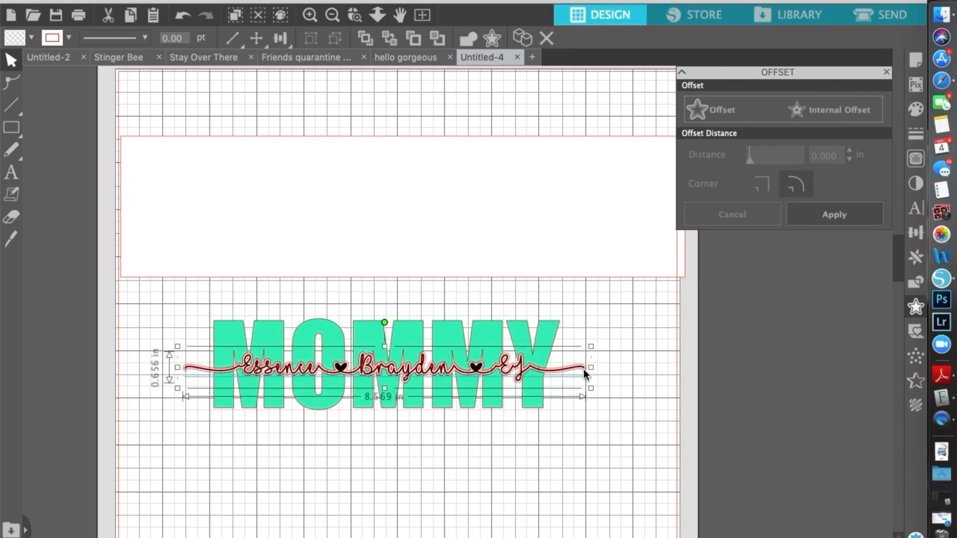
key(Delete)
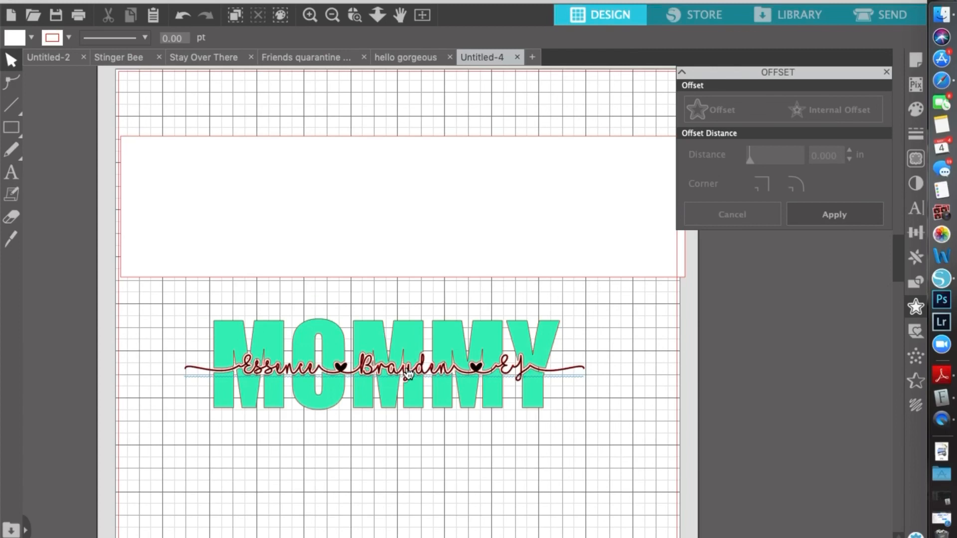
Add the text "est. 2011" below the end of the word MOMMY
click(13, 174)
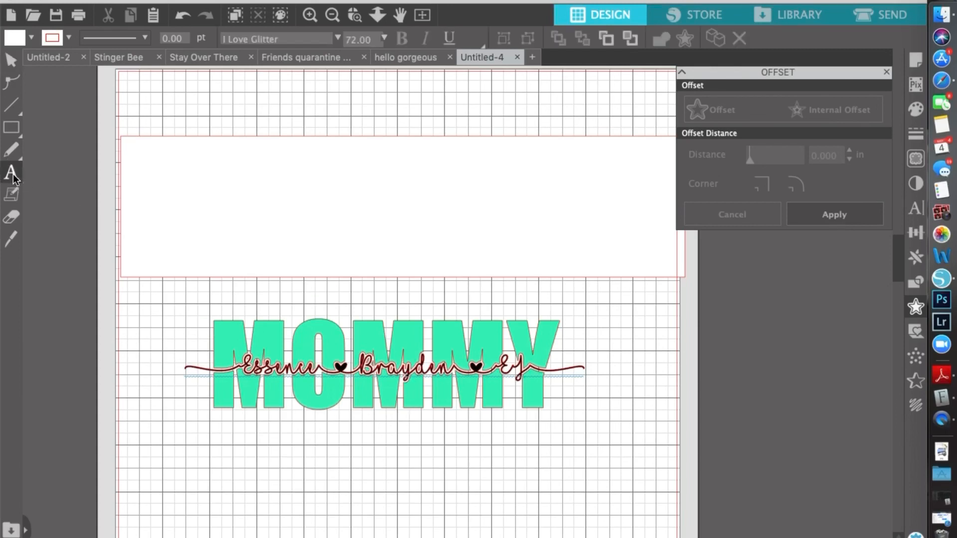
click(462, 439)
text(est)
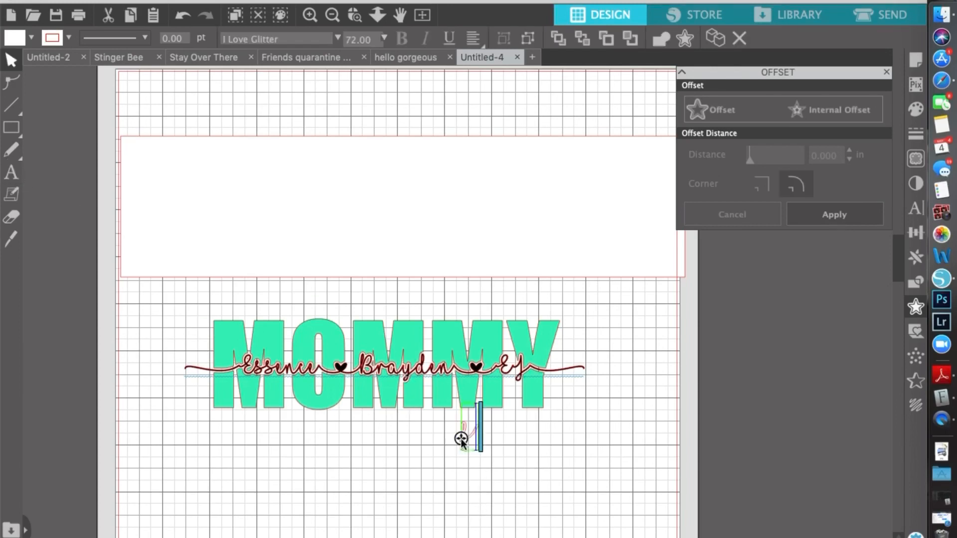
key(BackSpace)
key(BackSpace)
text(st. 2011)
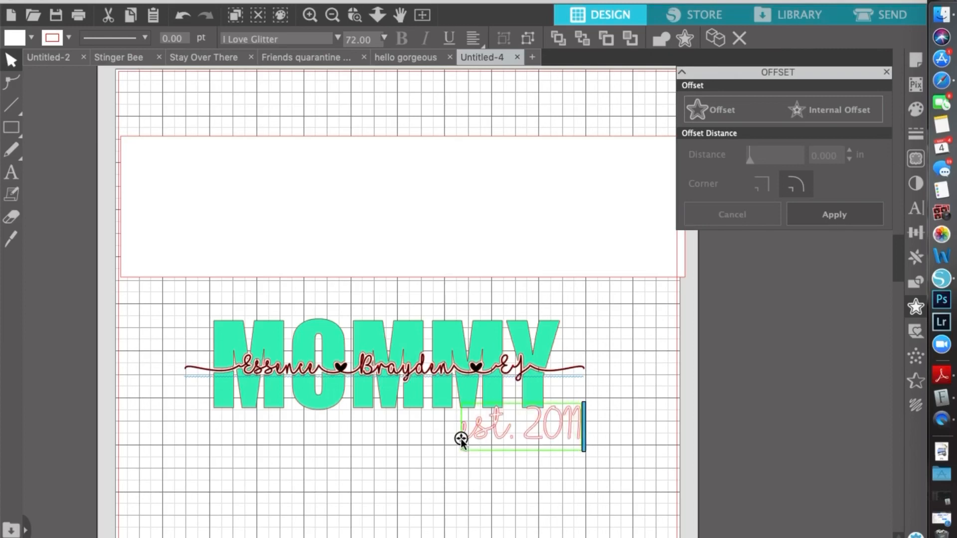
click(529, 462)
Fill the "est. 2011" text with black and shrink it to fit under the Y of MOMMY
click(502, 436)
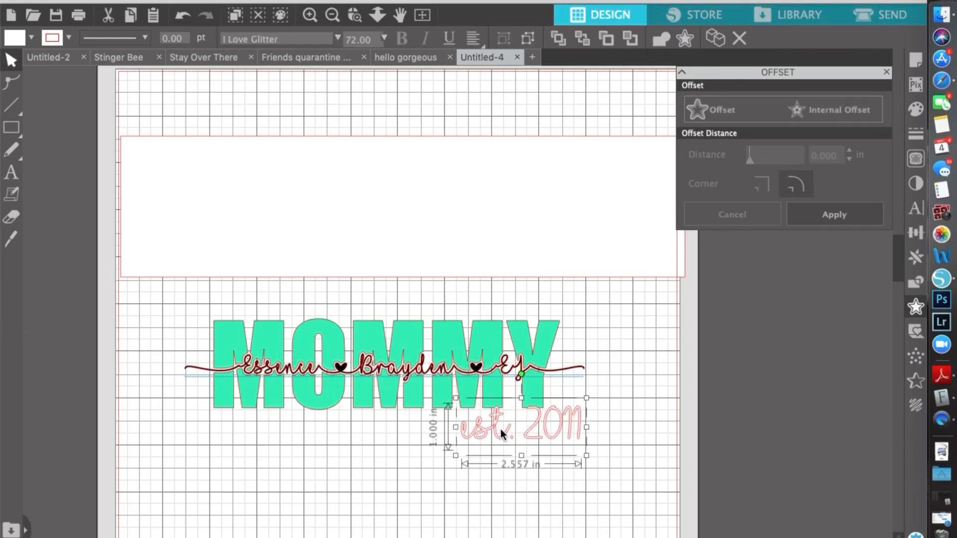
click(32, 38)
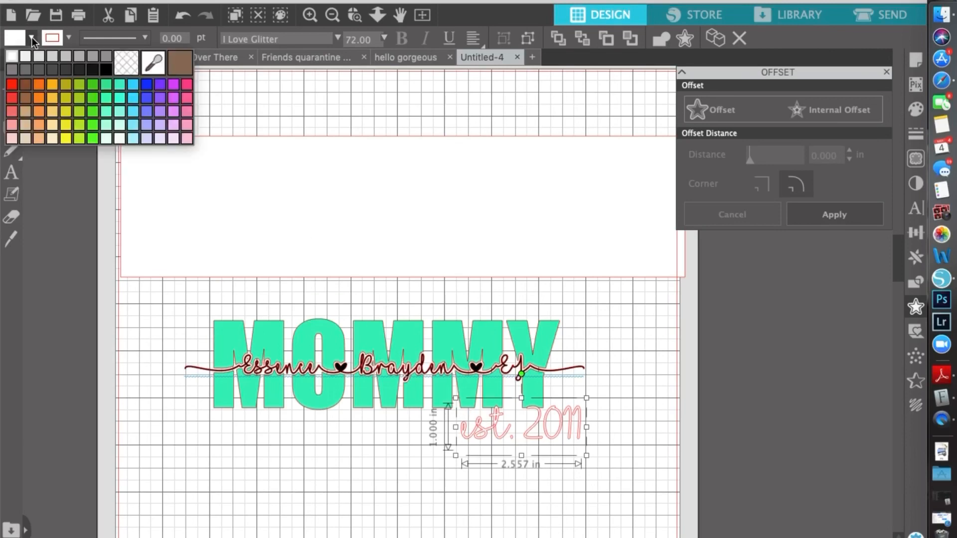
click(105, 70)
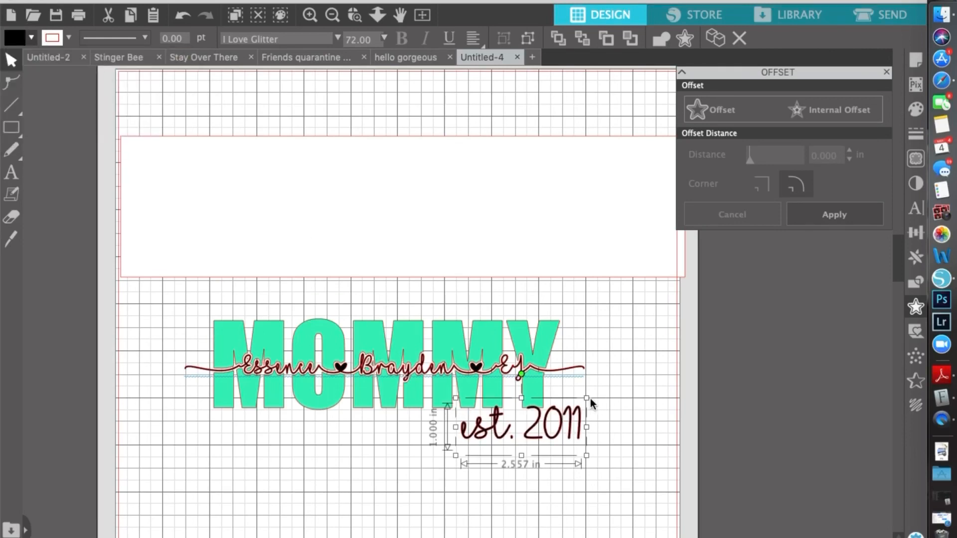
drag(586, 399, 175, 309)
Move the whole MOMMY design with its names and date onto the white rectangle, enlarge it to about 9.09 in wide and center it
click(573, 485)
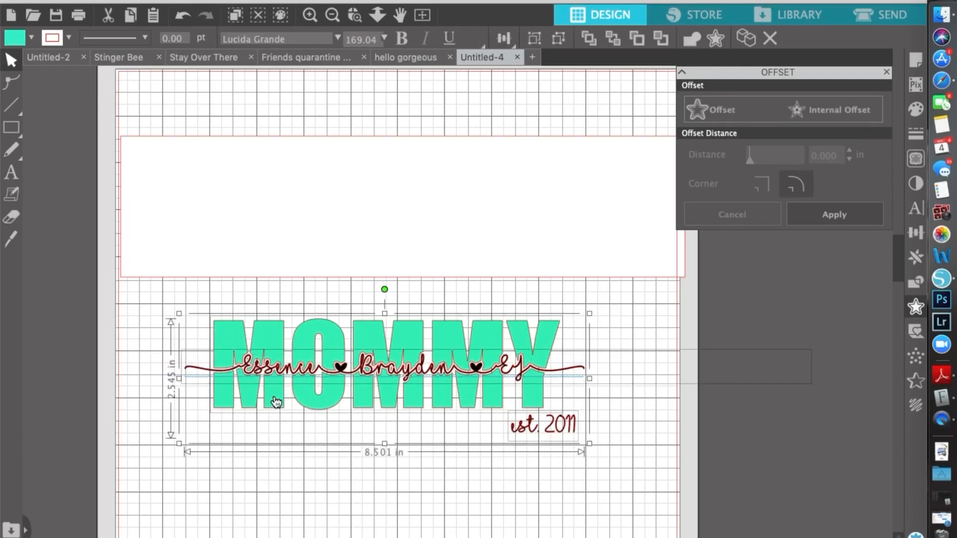
drag(275, 401, 295, 232)
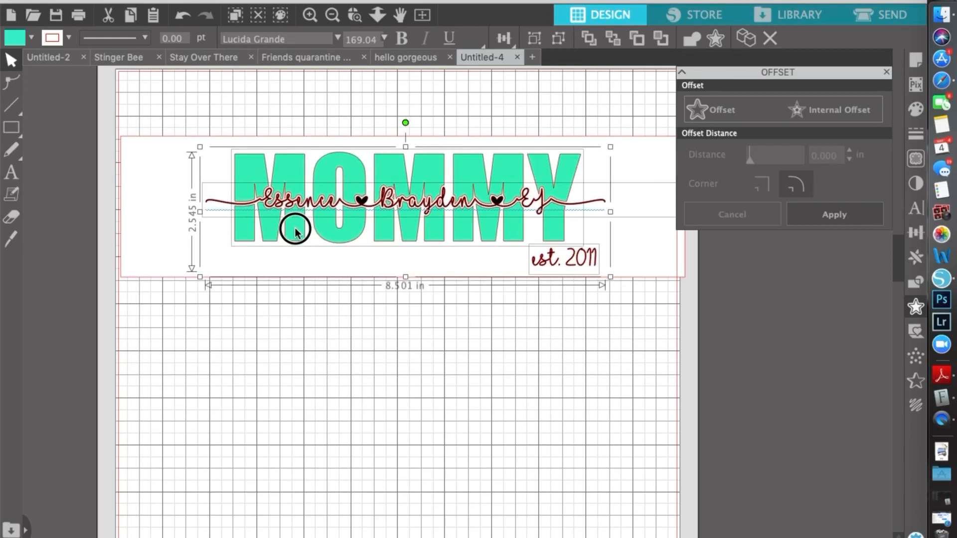
drag(295, 233, 299, 234)
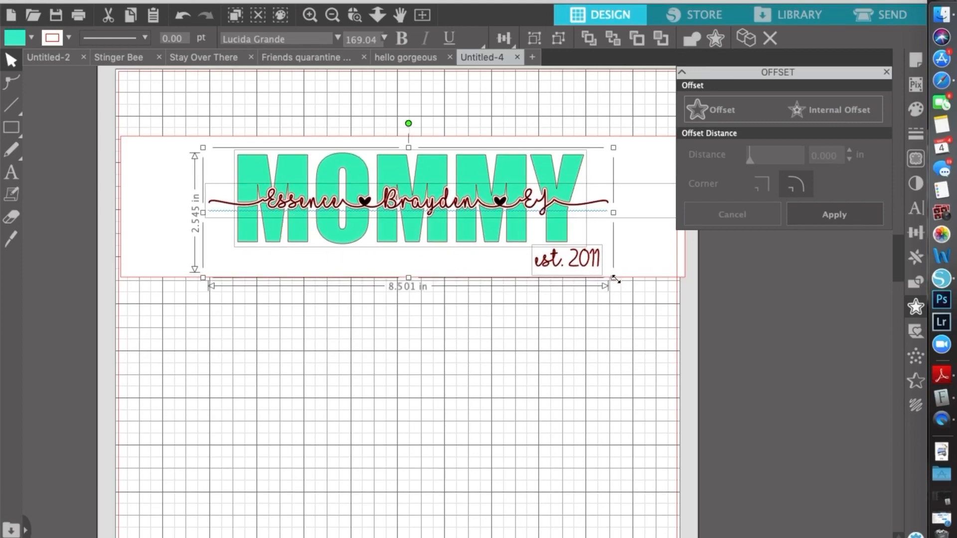
drag(616, 279, 641, 286)
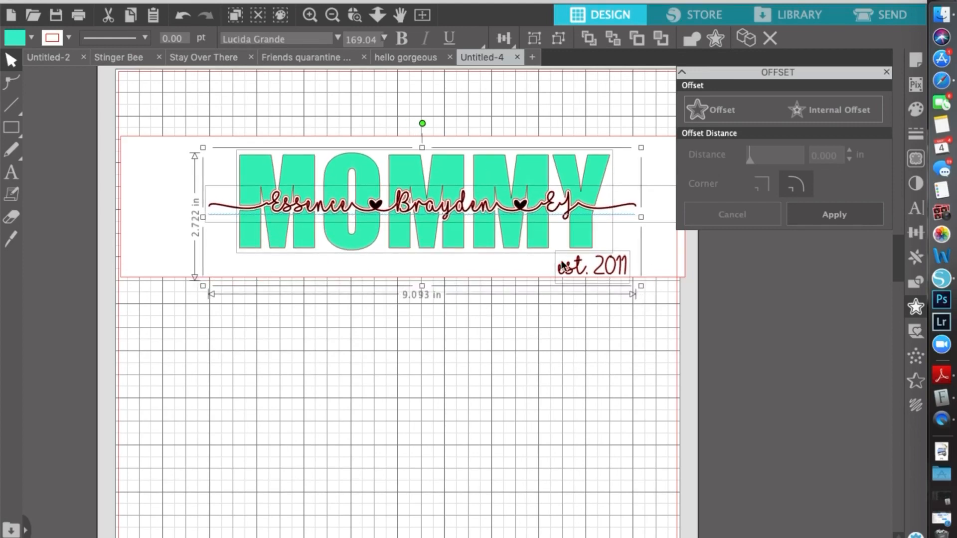
drag(461, 241, 439, 235)
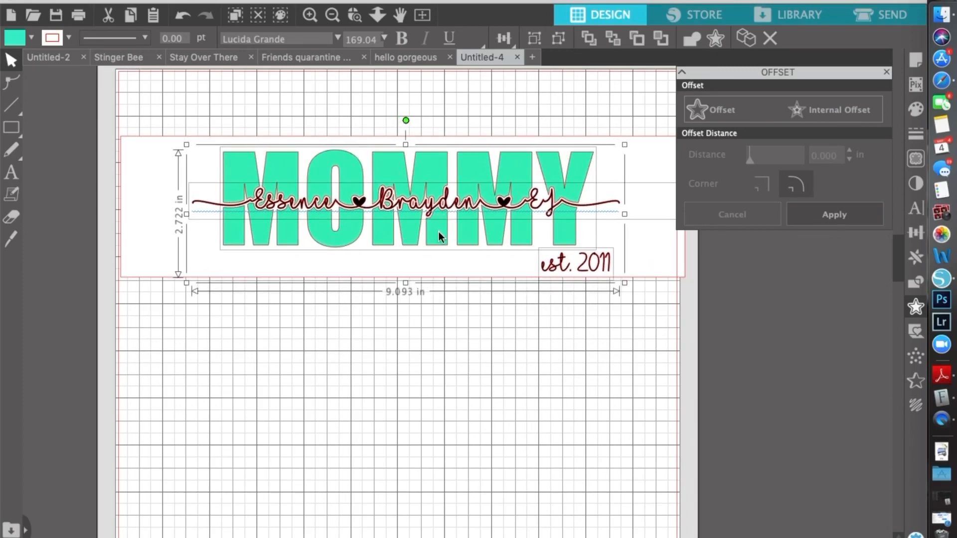
click(432, 324)
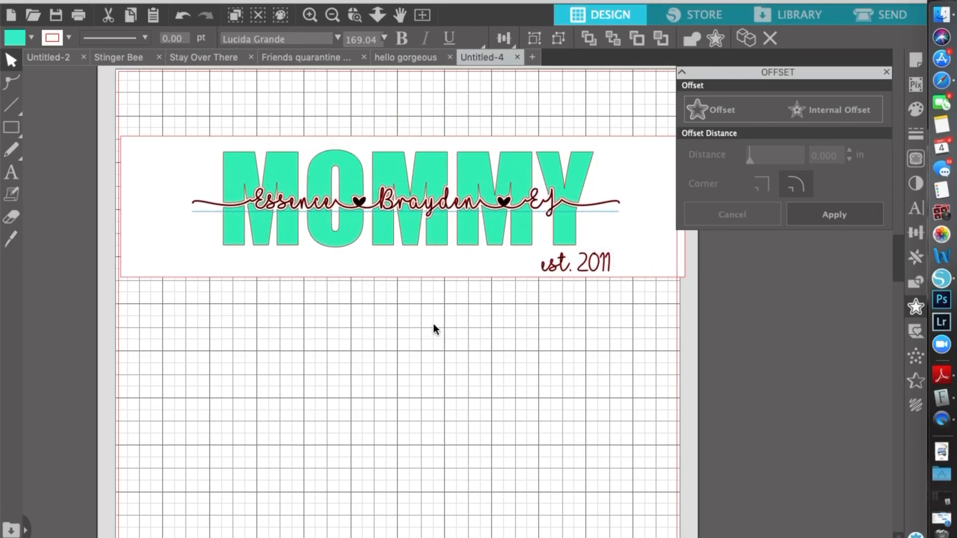
Close the offset settings and make the line color of the white rectangle and all design elements transparent
click(885, 71)
click(629, 323)
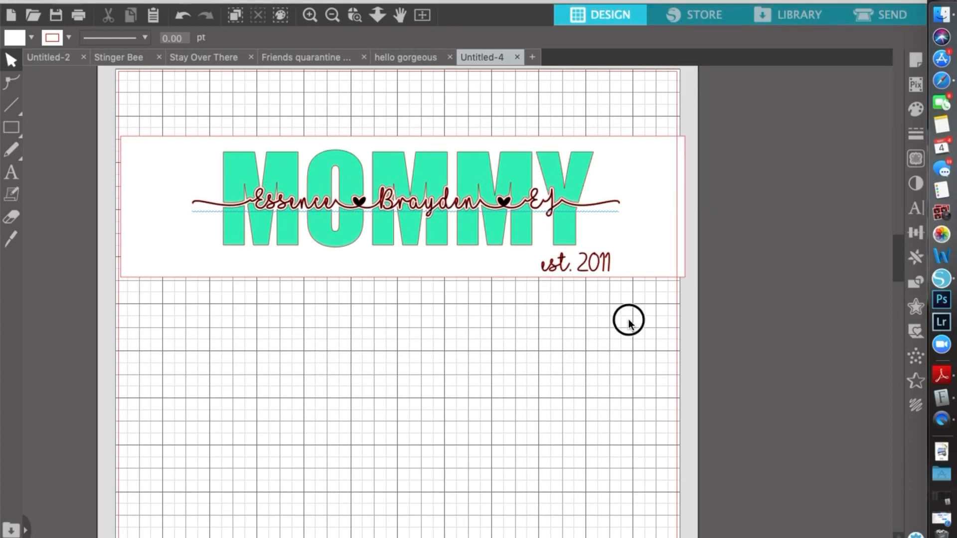
drag(629, 323, 363, 171)
click(69, 37)
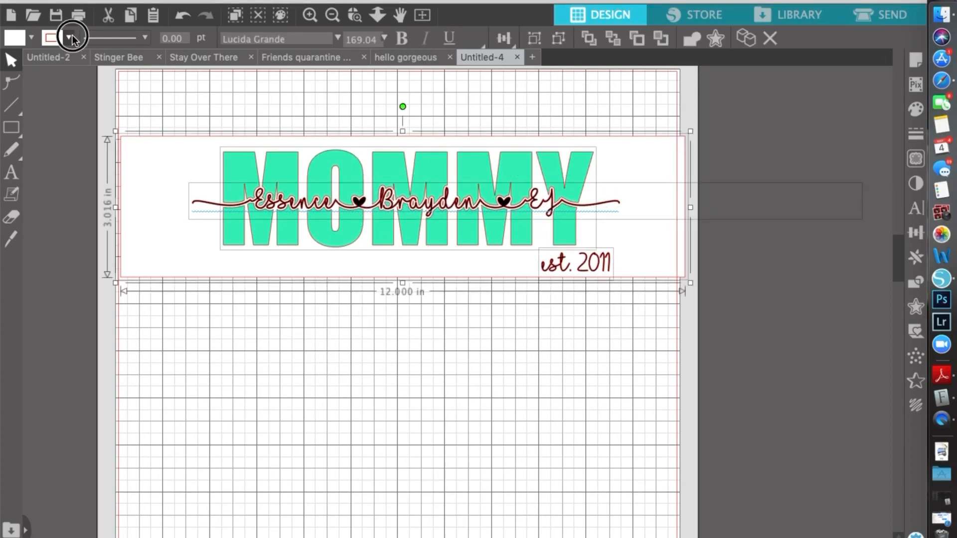
click(164, 64)
click(388, 382)
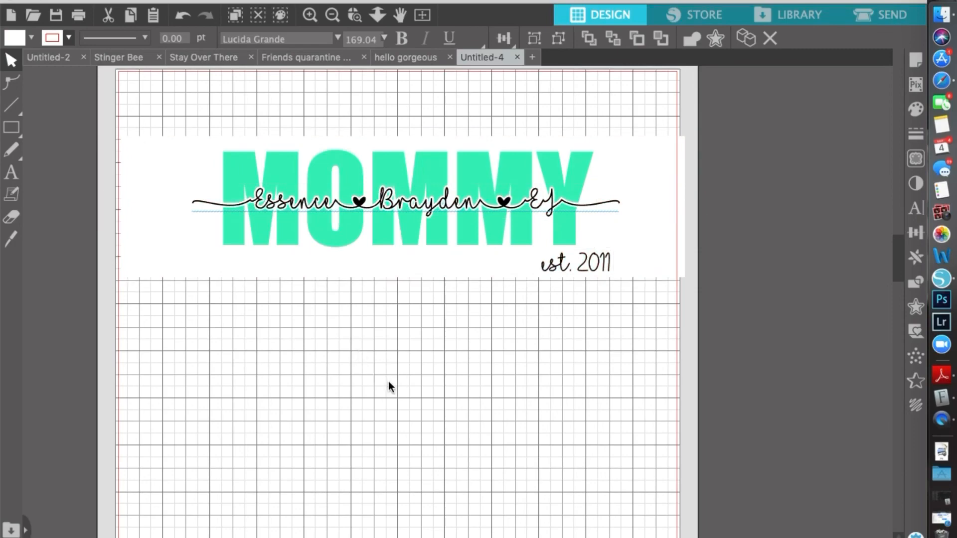